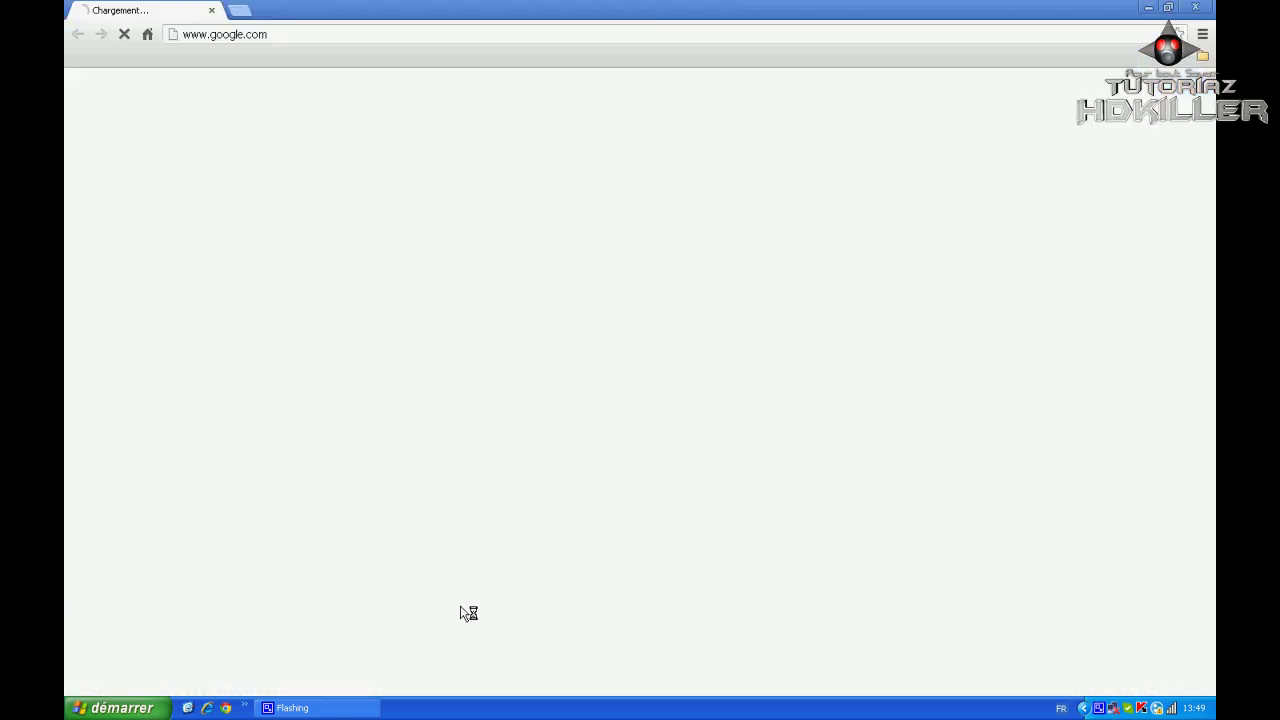
Open the Forum Tutoriaz site from the Mes Sites bookmarks.
{"action": "left_click", "coordinate": [452, 57]}
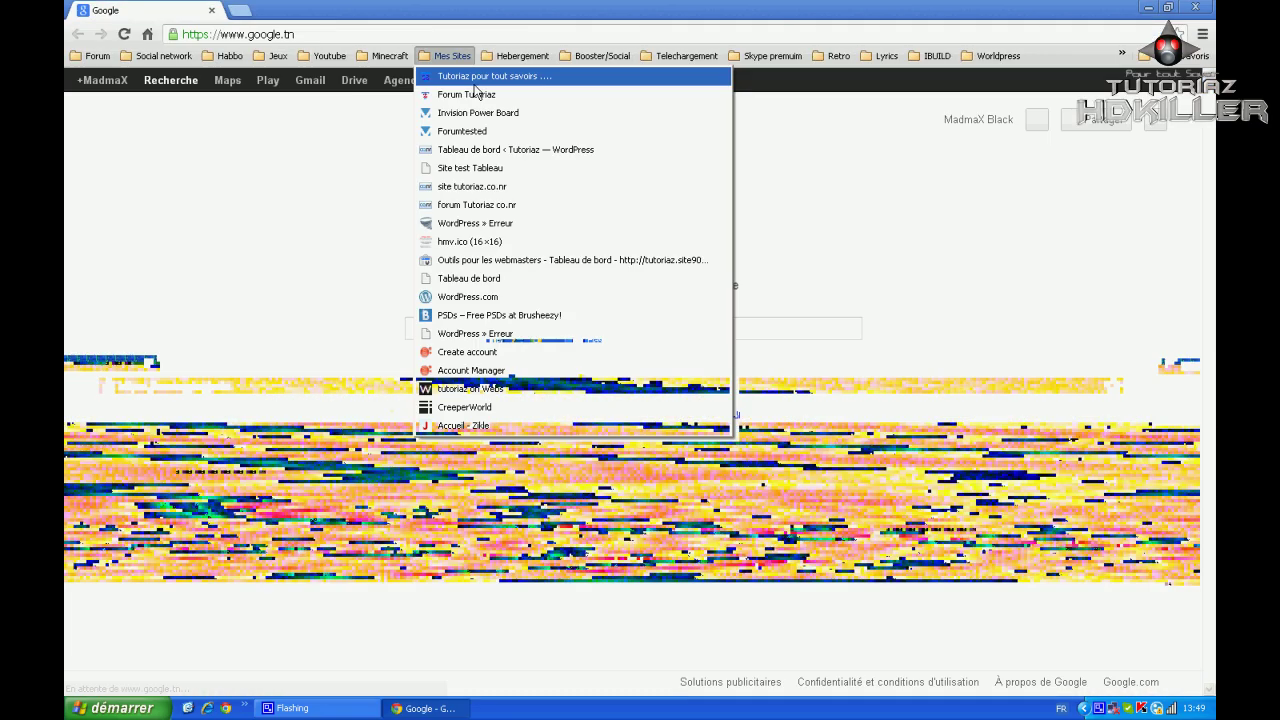
{"action": "left_click", "coordinate": [478, 94]}
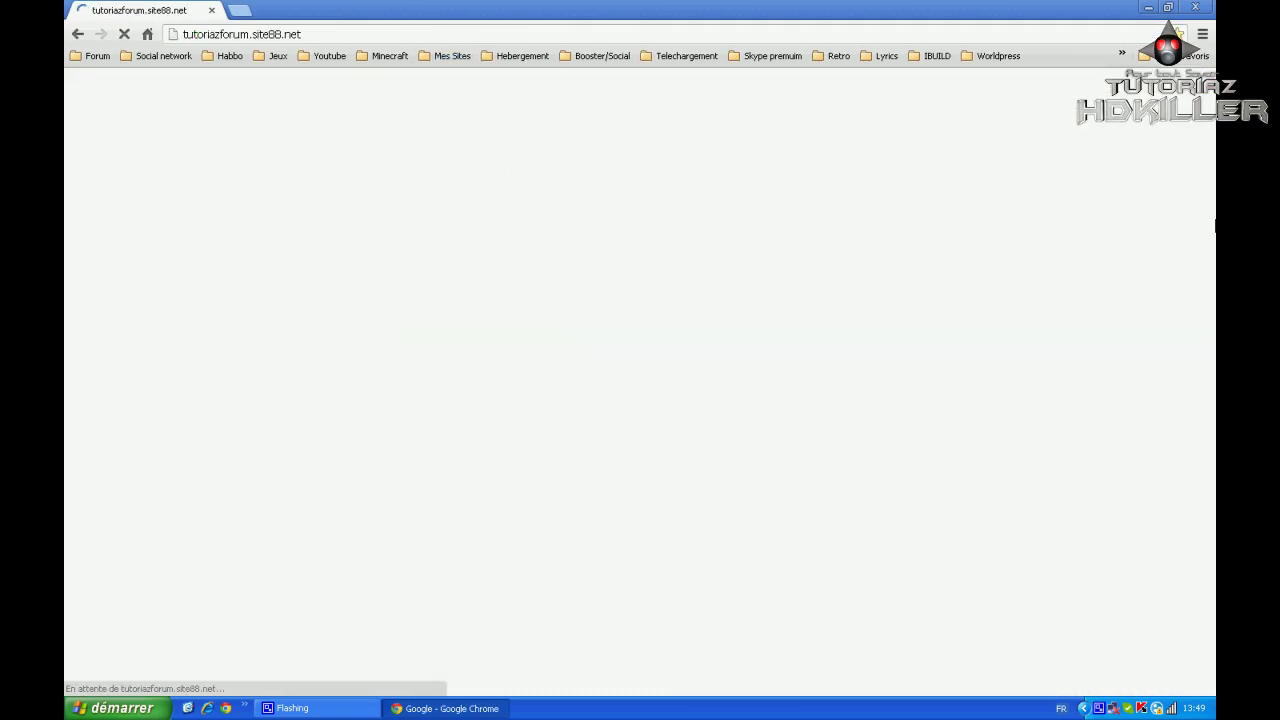
{"action": "scroll", "coordinate": [510, 75], "scroll_direction": "down", "scroll_amount": 1}
{"action": "scroll", "coordinate": [510, 75], "scroll_direction": "up", "scroll_amount": 1}
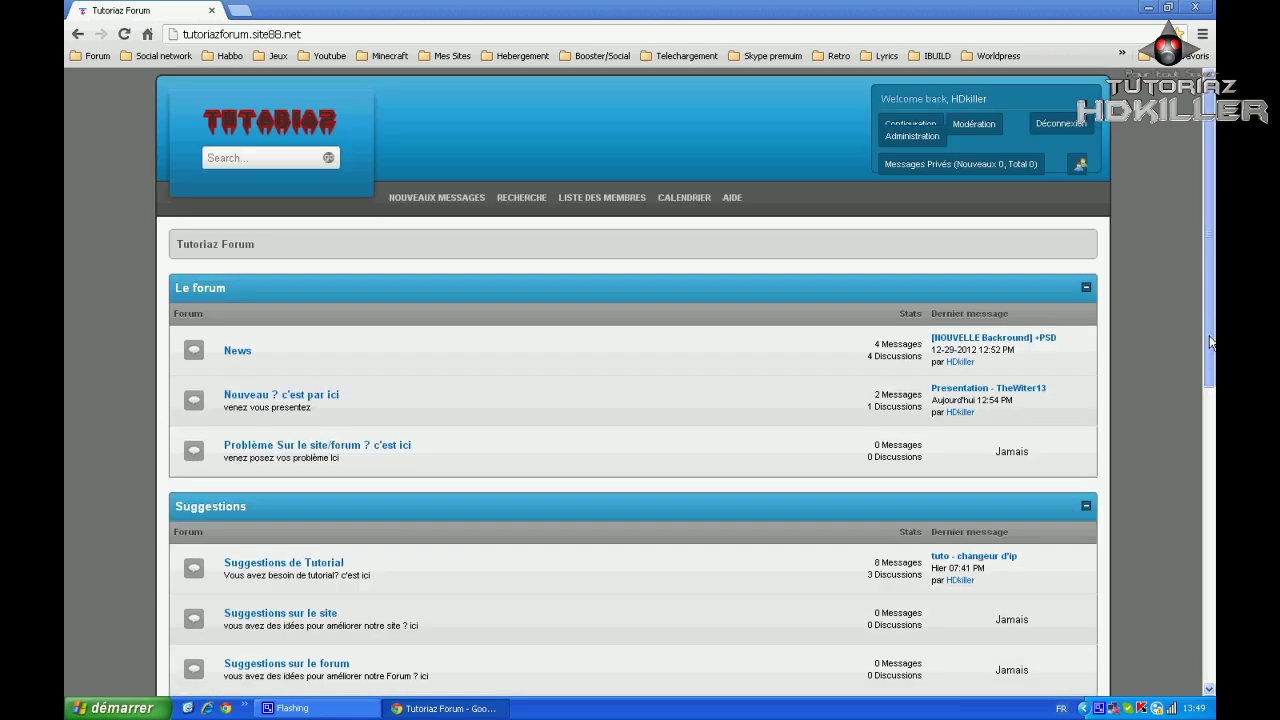
Open the "tuto - changeur d'ip" thread in the Suggestions de Tutorial section and read its posts.
{"action": "scroll", "coordinate": [731, 515], "scroll_direction": "down", "scroll_amount": 2}
{"action": "left_click", "coordinate": [283, 402]}
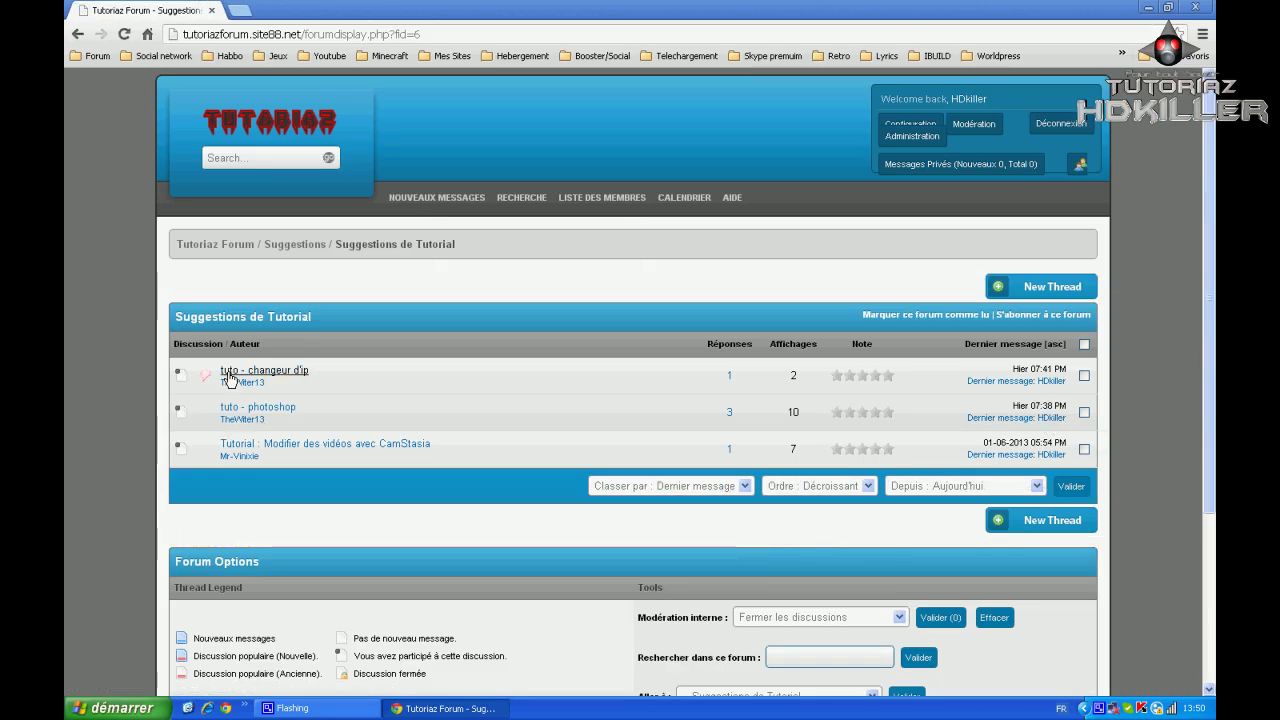
{"action": "left_click", "coordinate": [230, 374]}
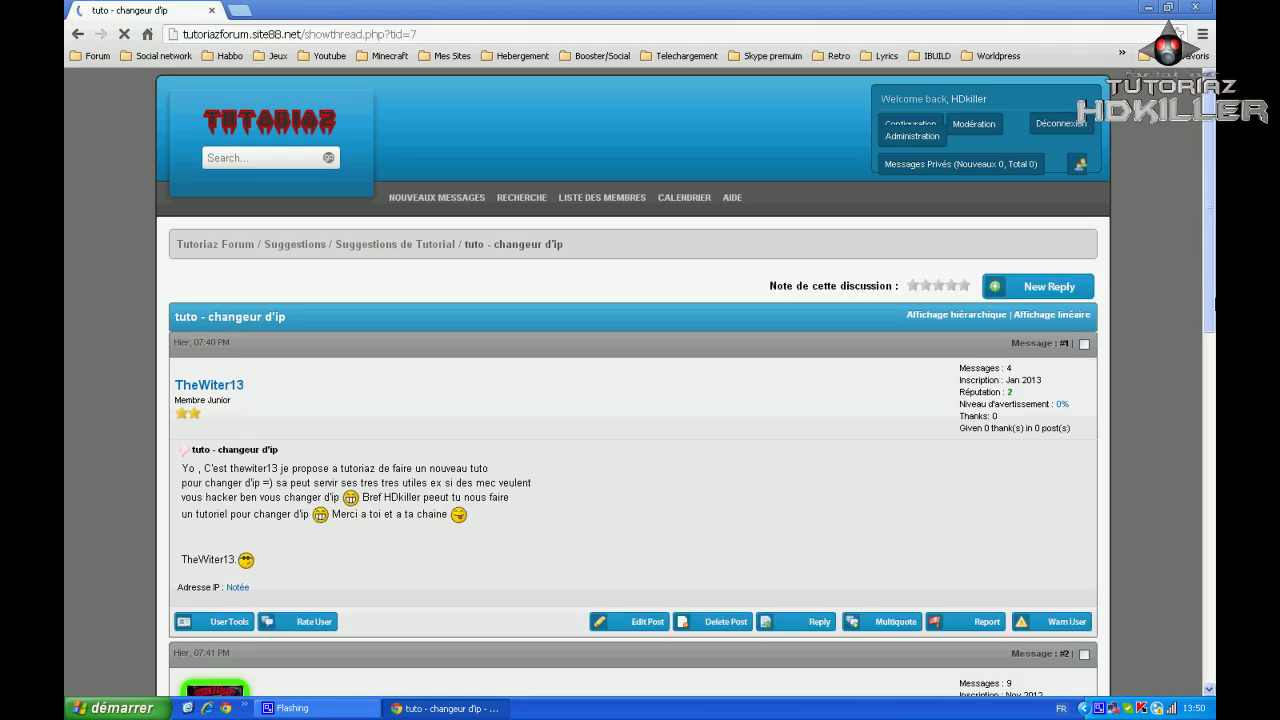
{"action": "scroll", "coordinate": [181, 284], "scroll_direction": "down", "scroll_amount": 2}
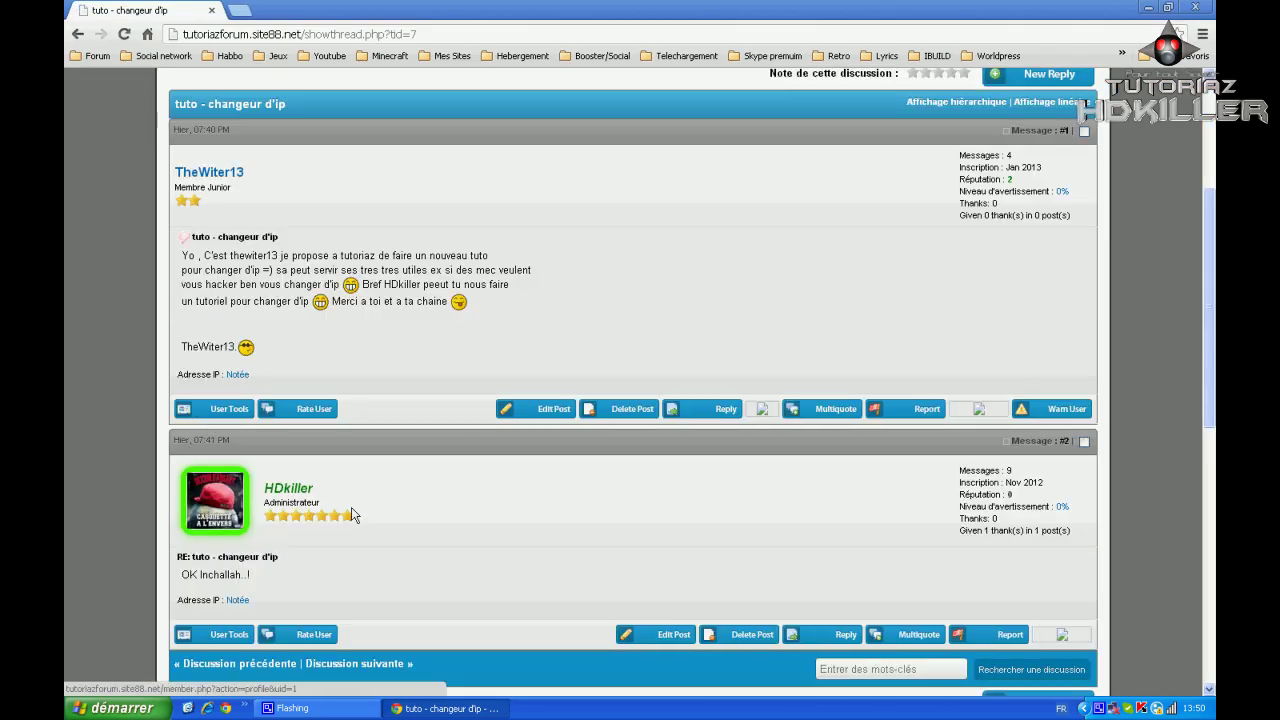
{"action": "left_click_drag", "start_coordinate": [1209, 388], "coordinate": [1206, 306]}
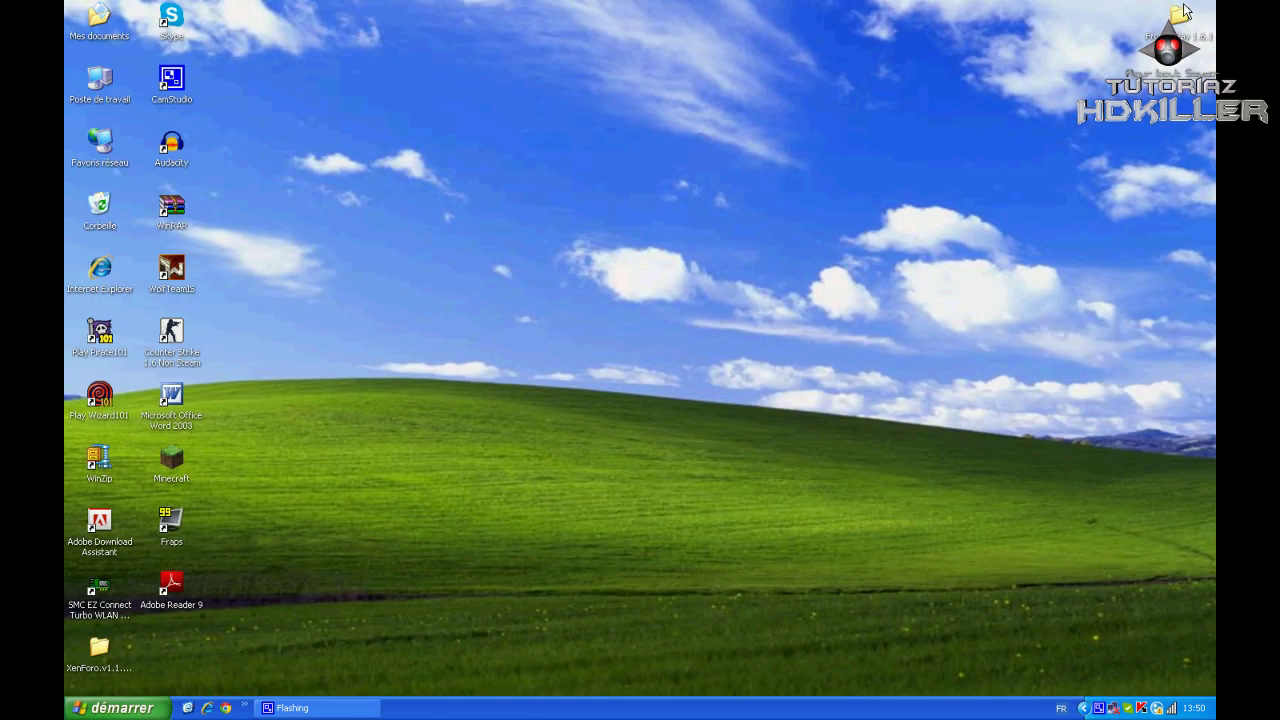
Move the FrozenWay 1.6.1 folder from the desktop's corner to the empty upper middle area of the desktop.
{"action": "left_click", "coordinate": [1190, 8]}
{"action": "left_click_drag", "start_coordinate": [1130, 4], "coordinate": [1214, 52]}
{"action": "left_click", "coordinate": [1183, 60]}
{"action": "left_click_drag", "start_coordinate": [1154, 28], "coordinate": [585, 175]}
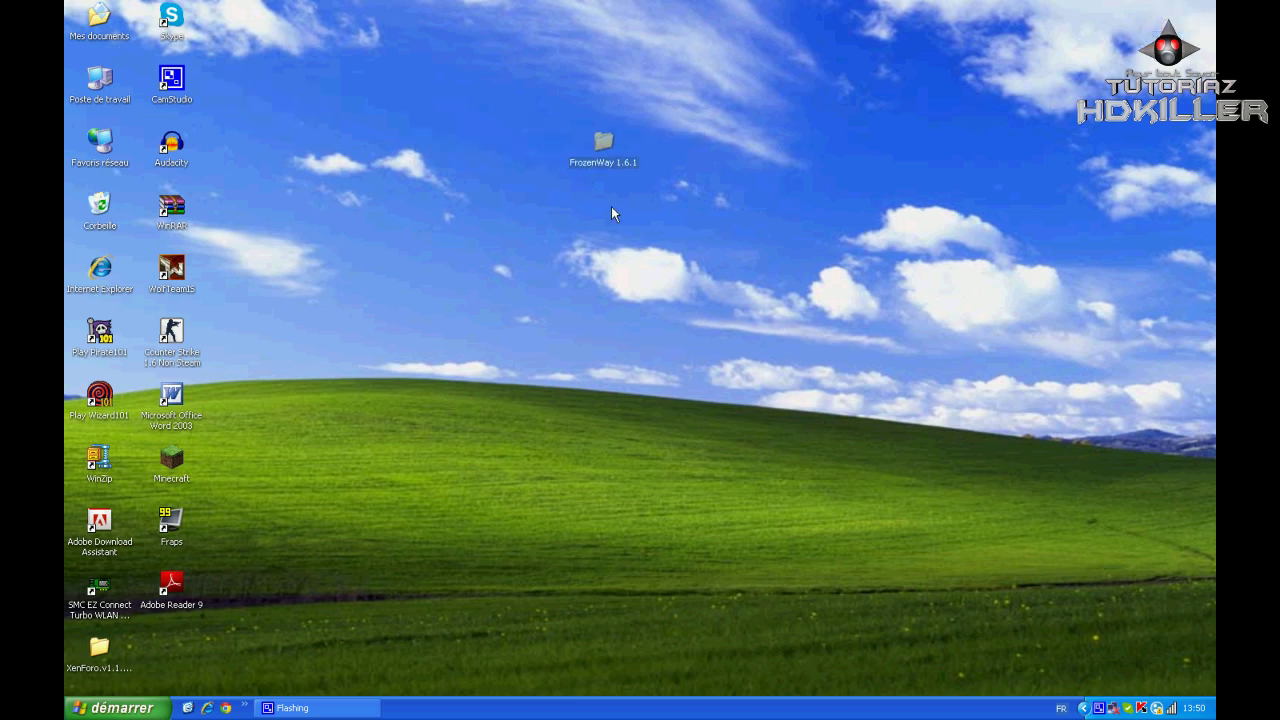
Launch the FrozenWay application from the FrozenWay 1.6.1 folder and close the folder window.
{"action": "double_click", "coordinate": [594, 145]}
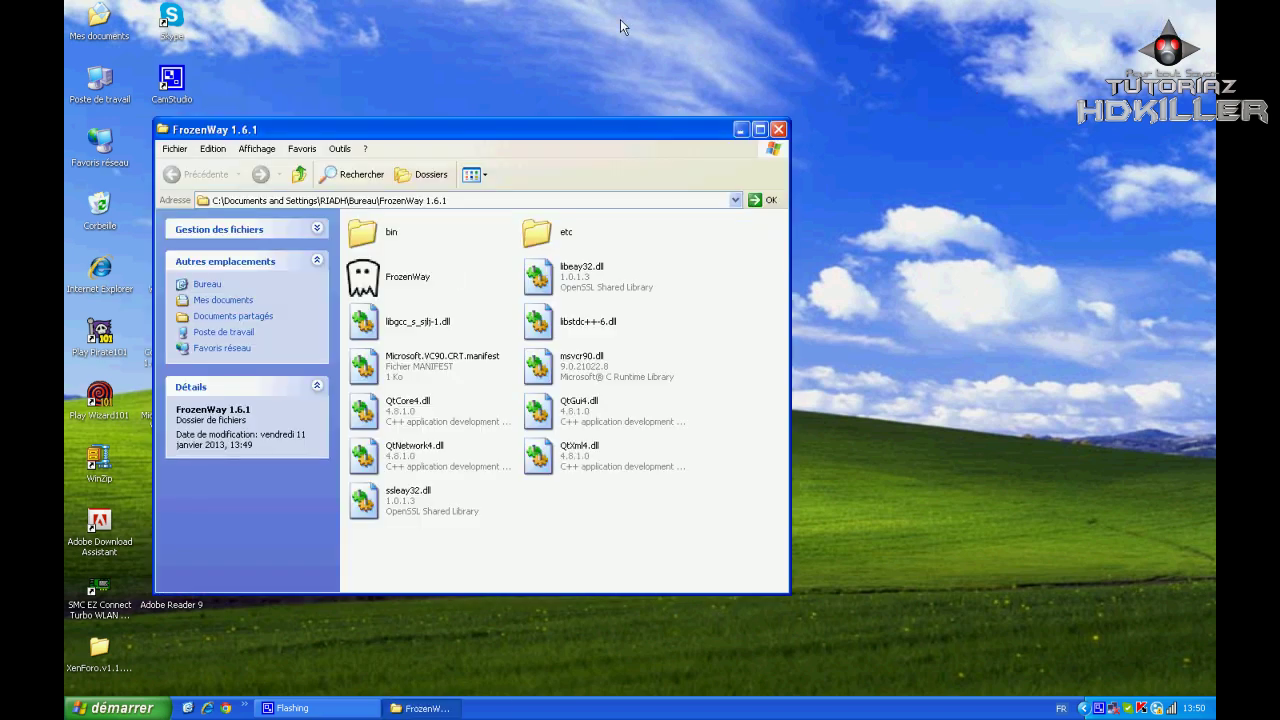
{"action": "left_click", "coordinate": [759, 129]}
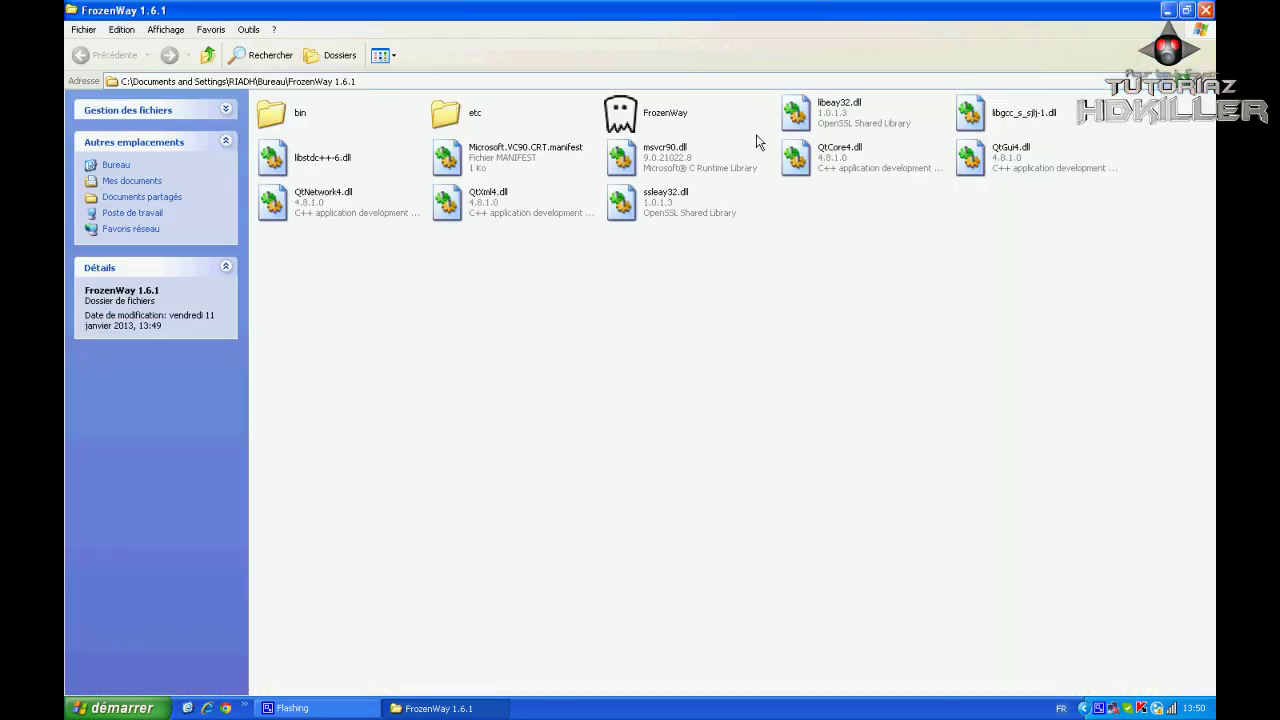
{"action": "left_click", "coordinate": [643, 120]}
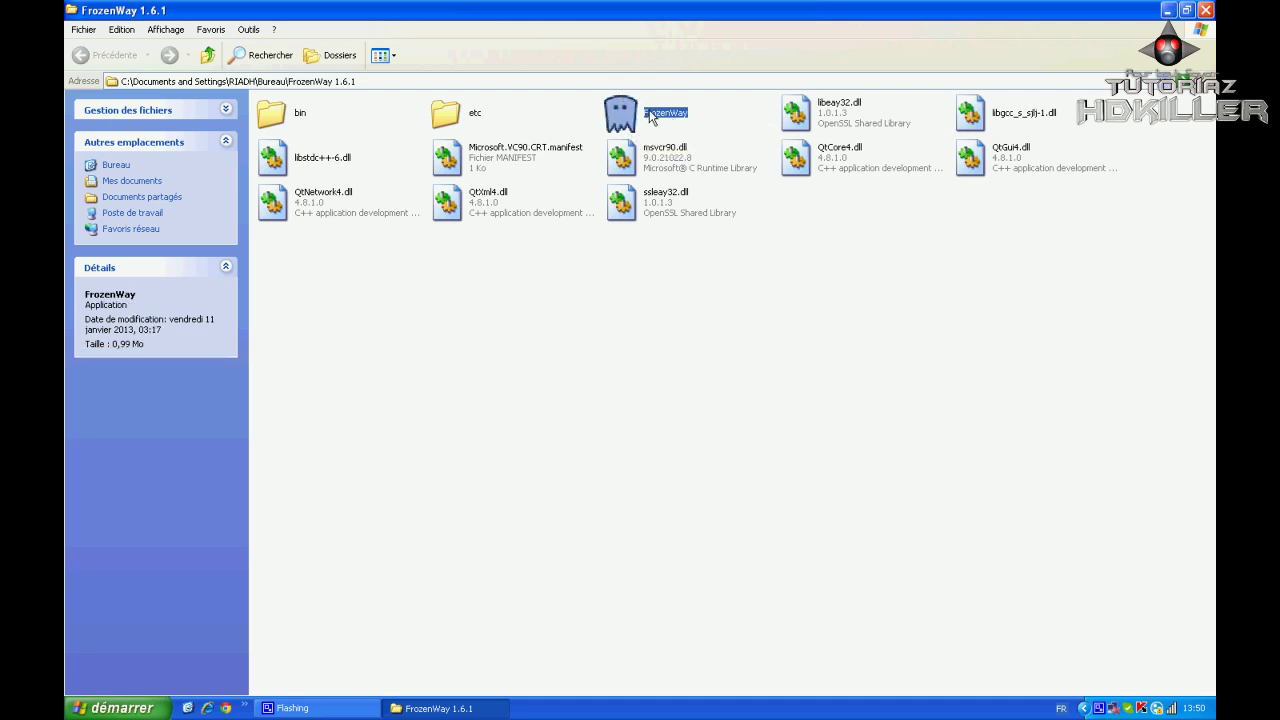
{"action": "double_click", "coordinate": [650, 118]}
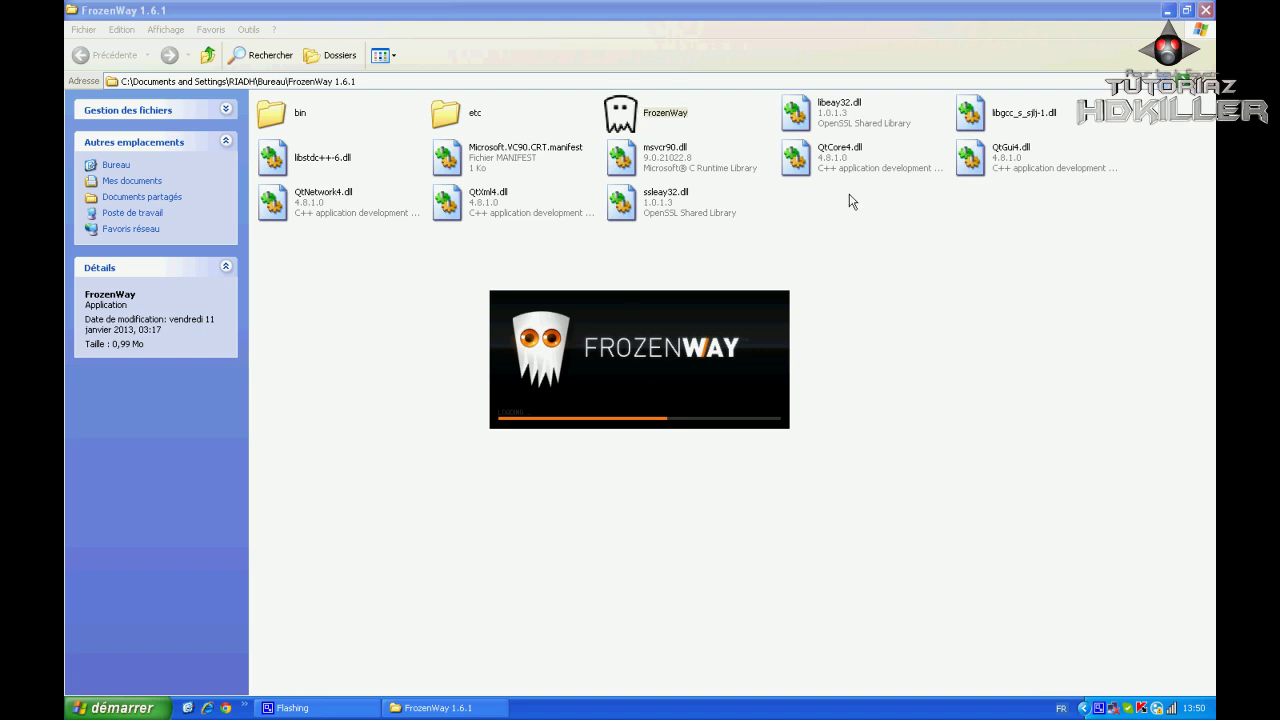
{"action": "left_click", "coordinate": [1205, 9]}
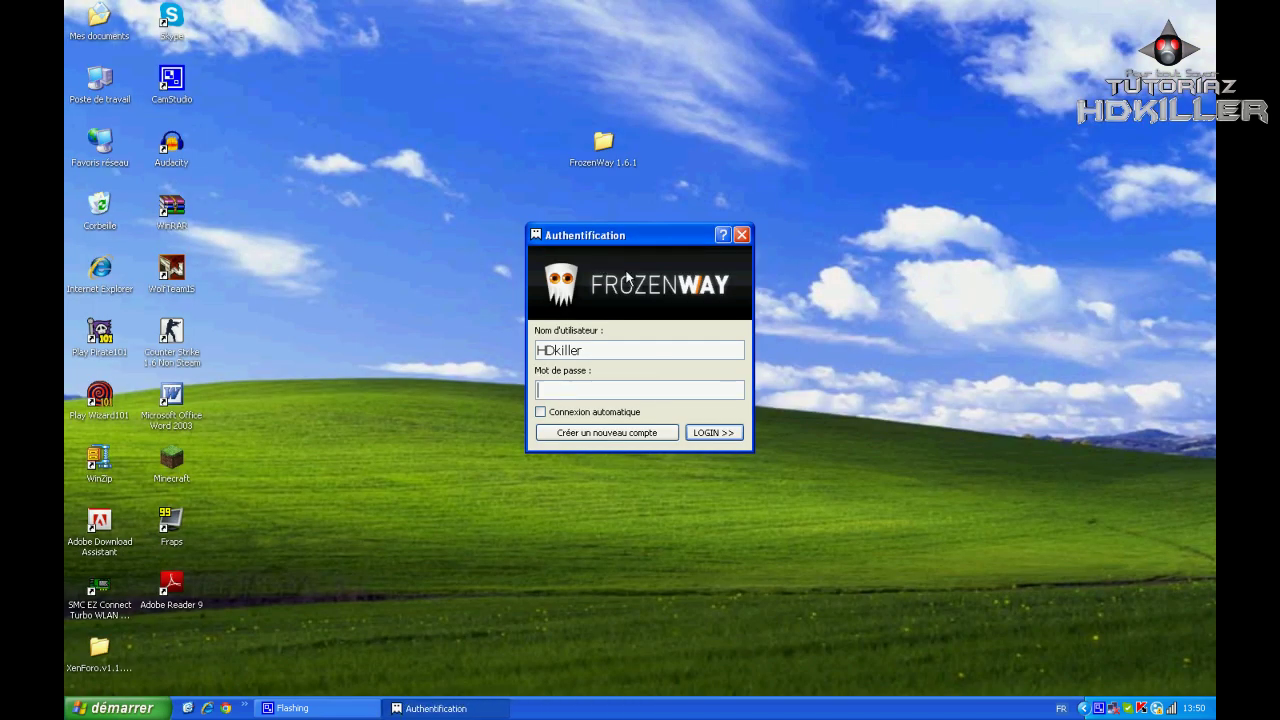
Log in to FrozenWay by entering the account password for the prefilled user name, and dismiss the free mode notice.
{"action": "left_click_drag", "start_coordinate": [640, 265], "coordinate": [888, 168]}
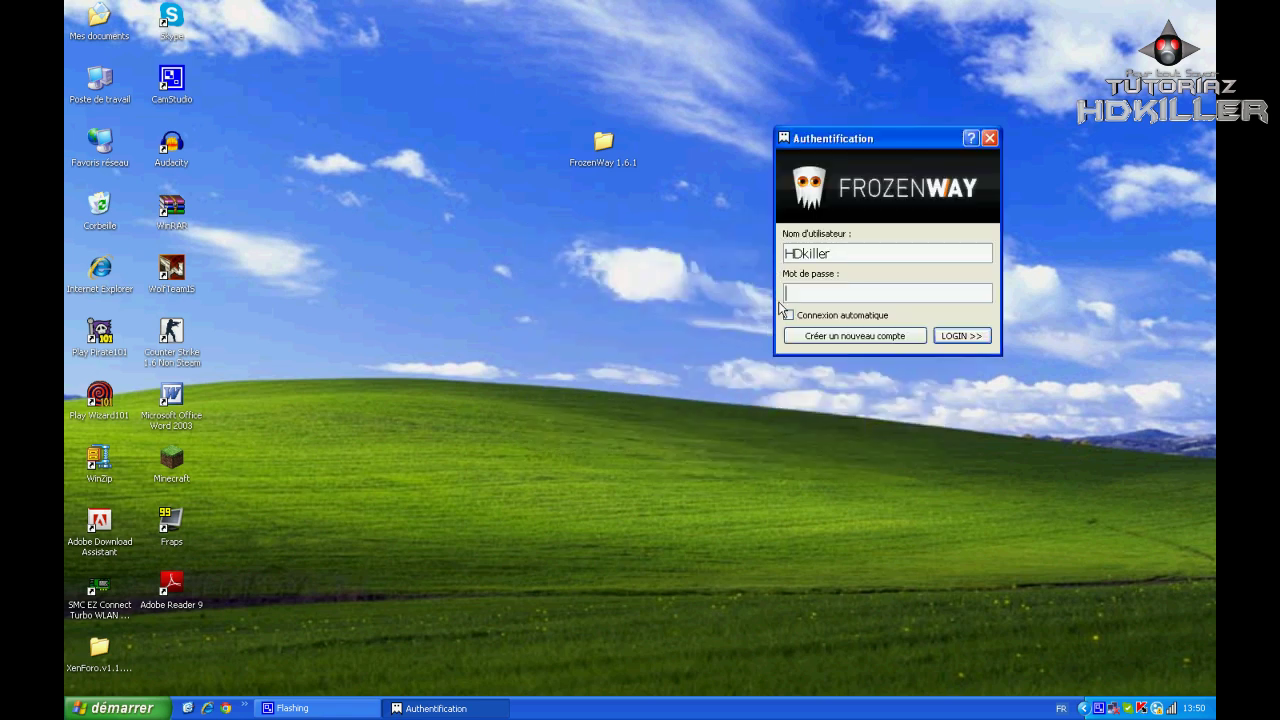
{"action": "double_click", "coordinate": [848, 257]}
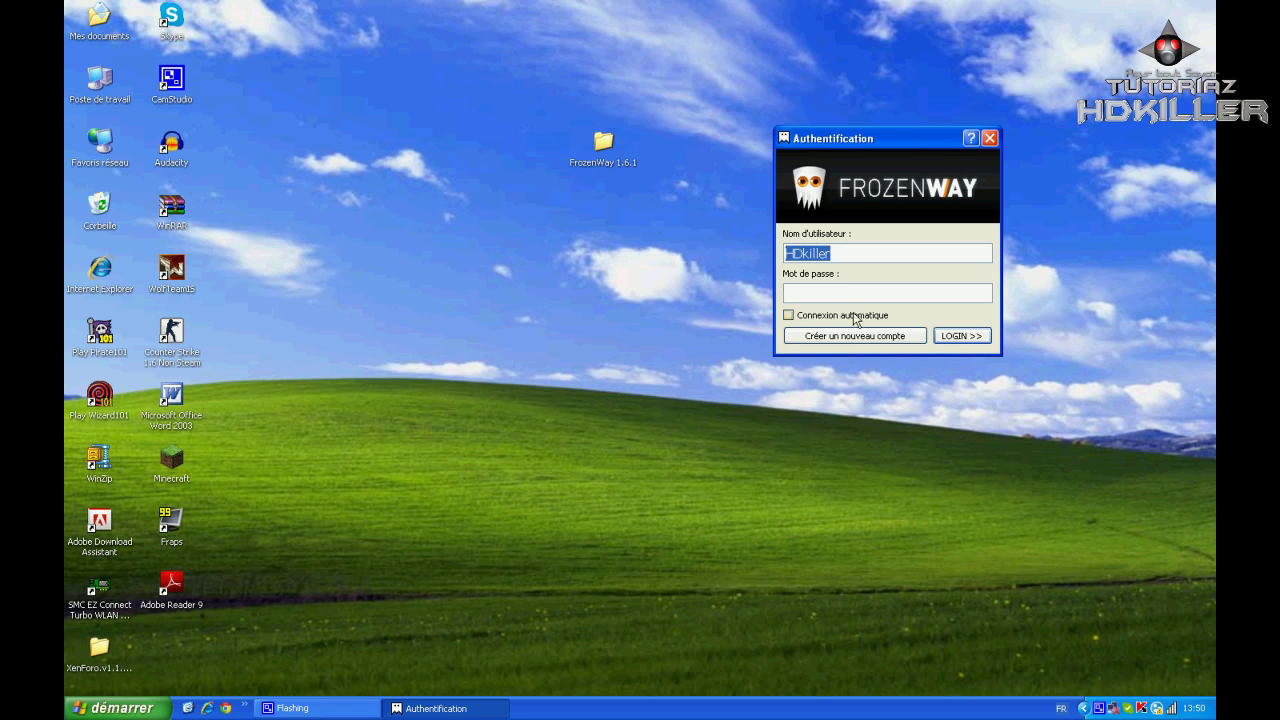
{"action": "left_click", "coordinate": [813, 300]}
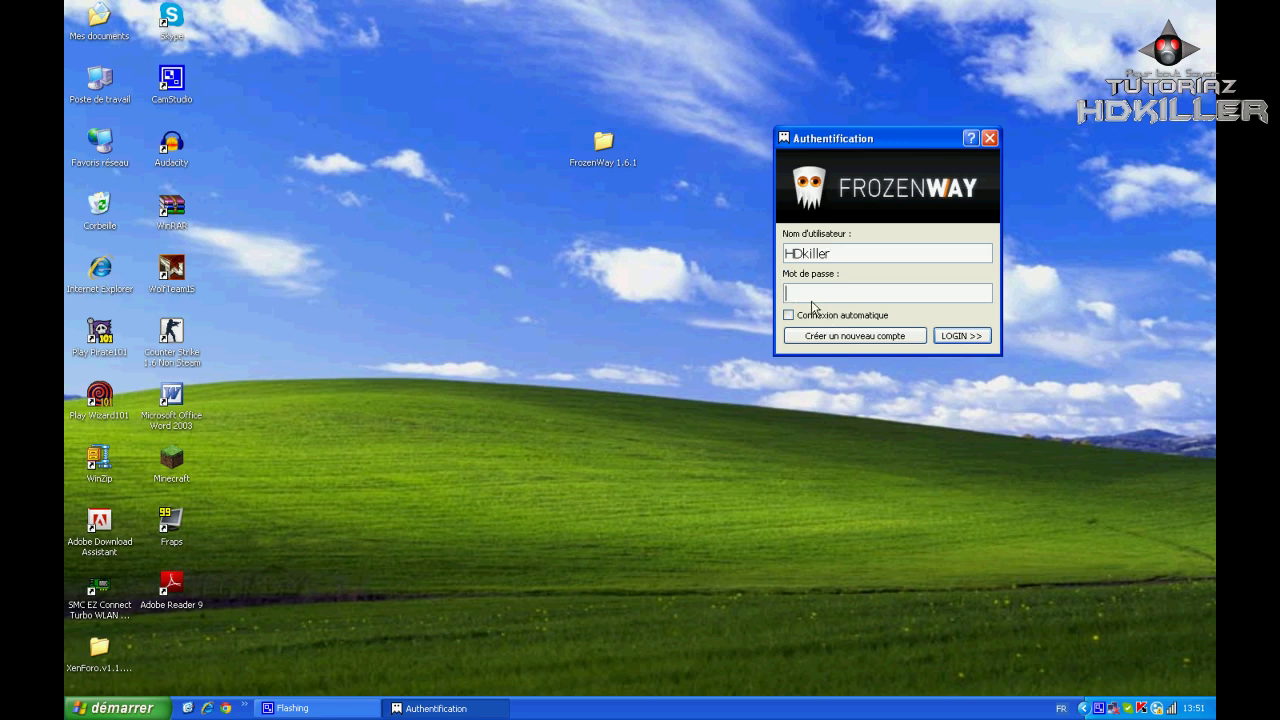
{"action": "type", "text": "••••••••••"}
{"action": "key", "text": "Return"}
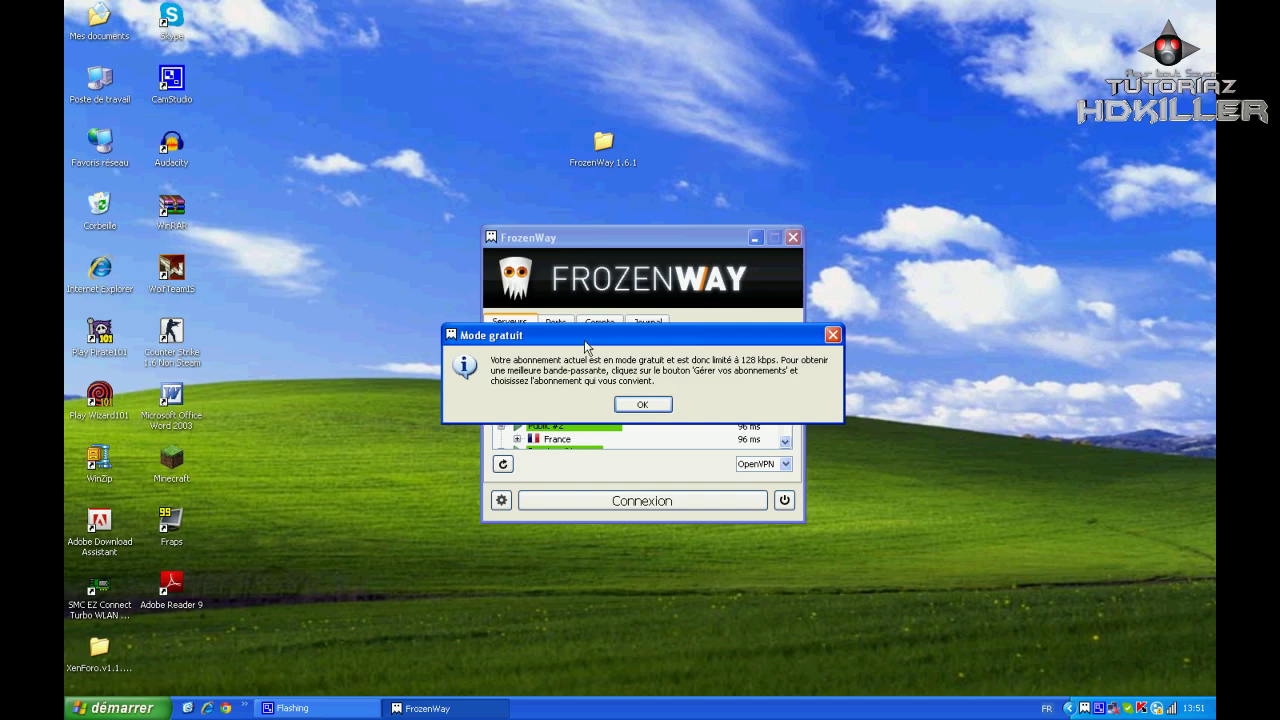
{"action": "left_click_drag", "start_coordinate": [585, 342], "coordinate": [670, 290]}
{"action": "left_click", "coordinate": [727, 352]}
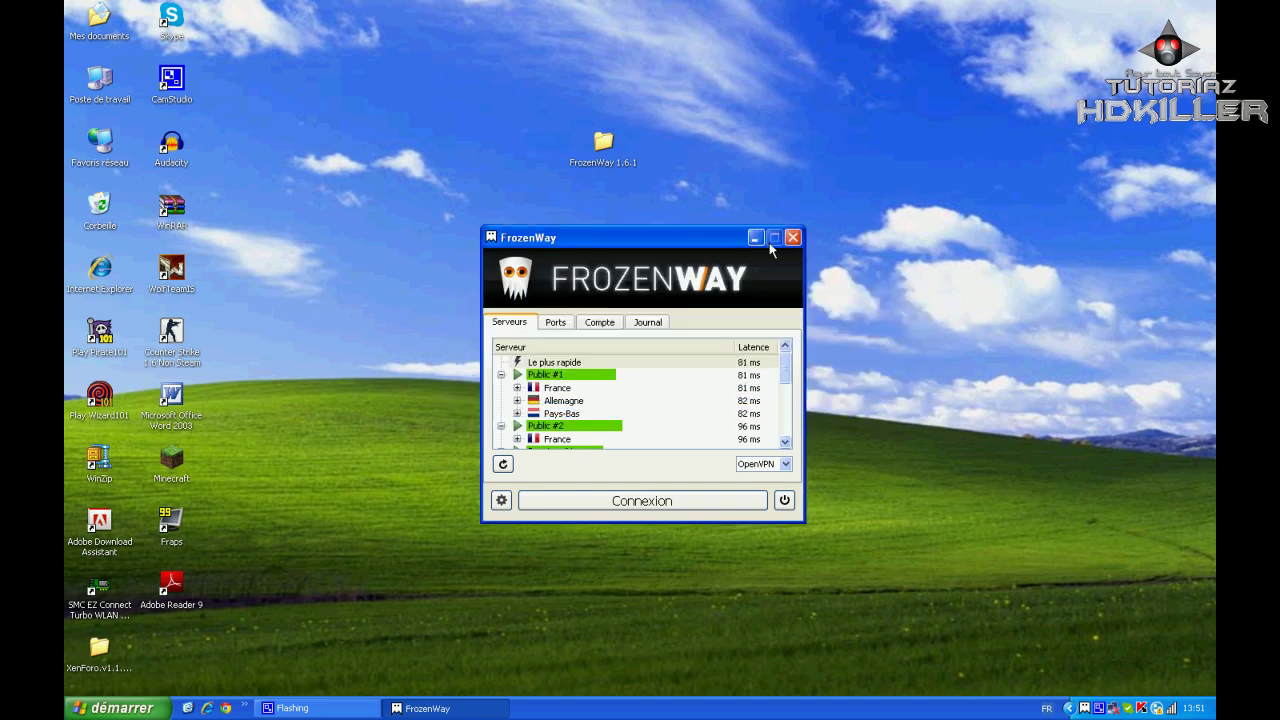
In Chrome, search Google for "monip" and open the Mon-IP.com result to check the current public IP address.
{"action": "left_click", "coordinate": [226, 708]}
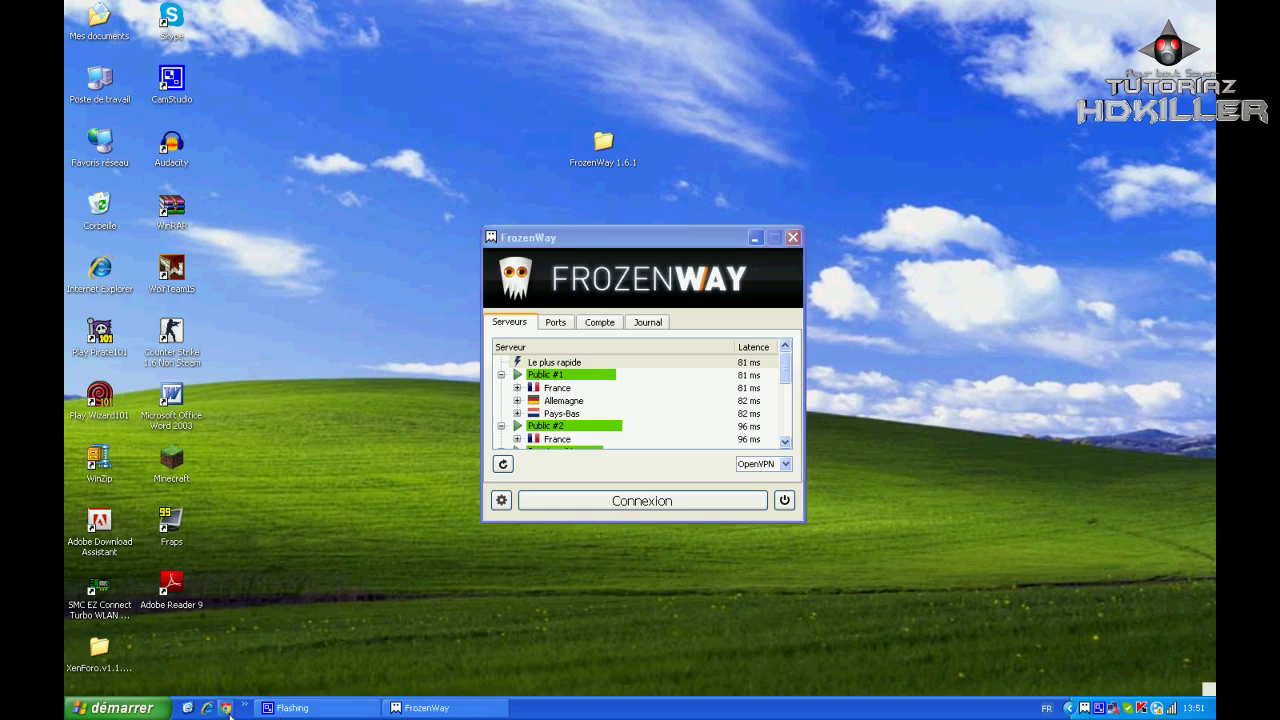
{"action": "left_click", "coordinate": [289, 38]}
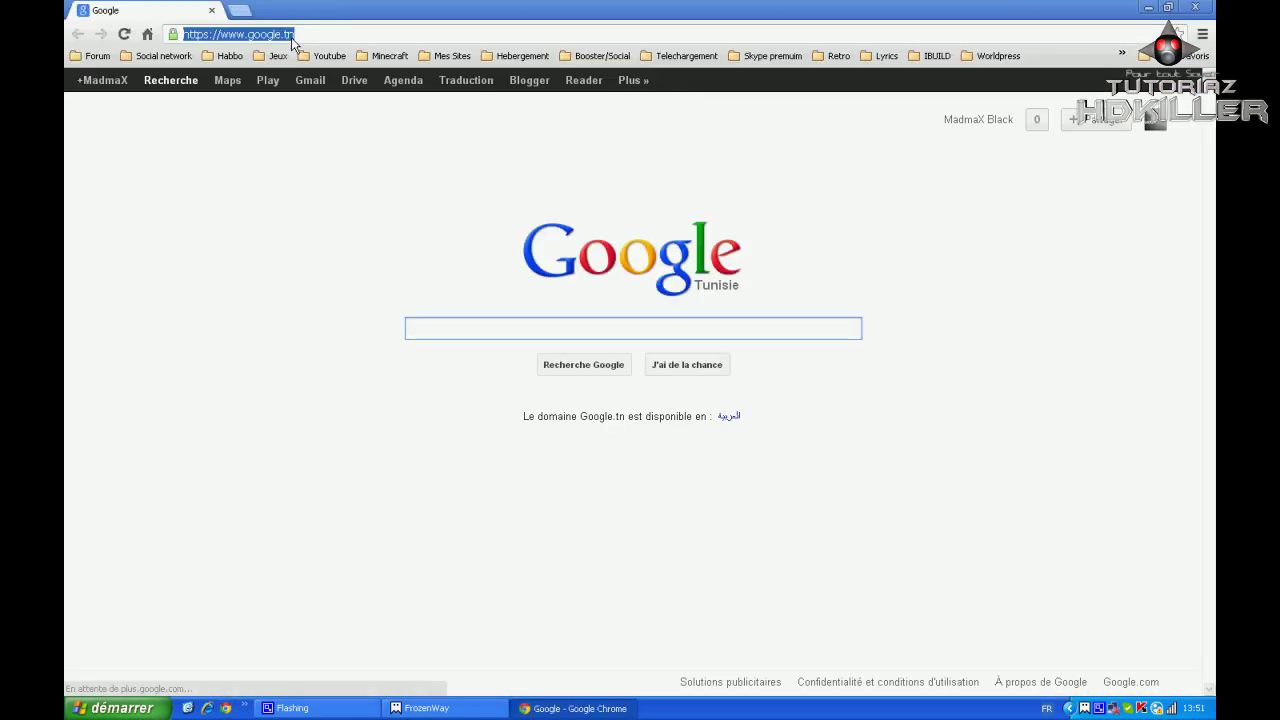
{"action": "type", "text": "ch"}
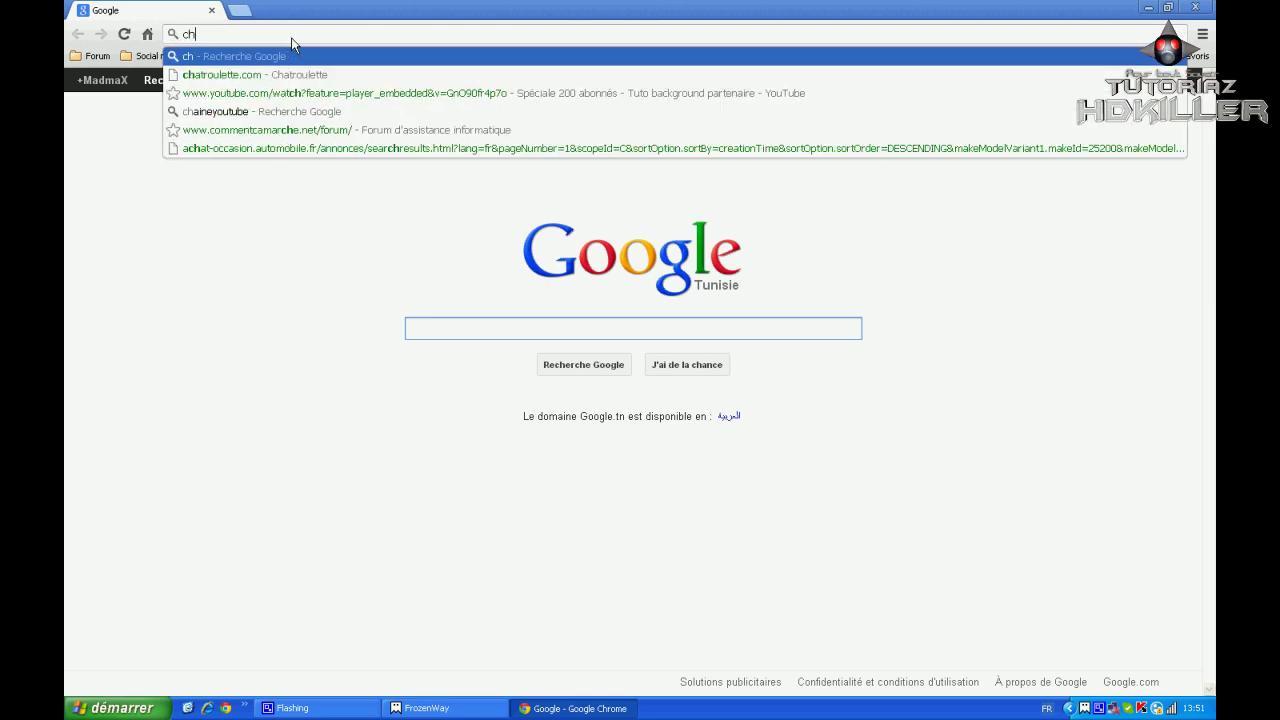
{"action": "key", "text": "BackSpace"}
{"action": "key", "text": "BackSpace"}
{"action": "type", "text": "mon"}
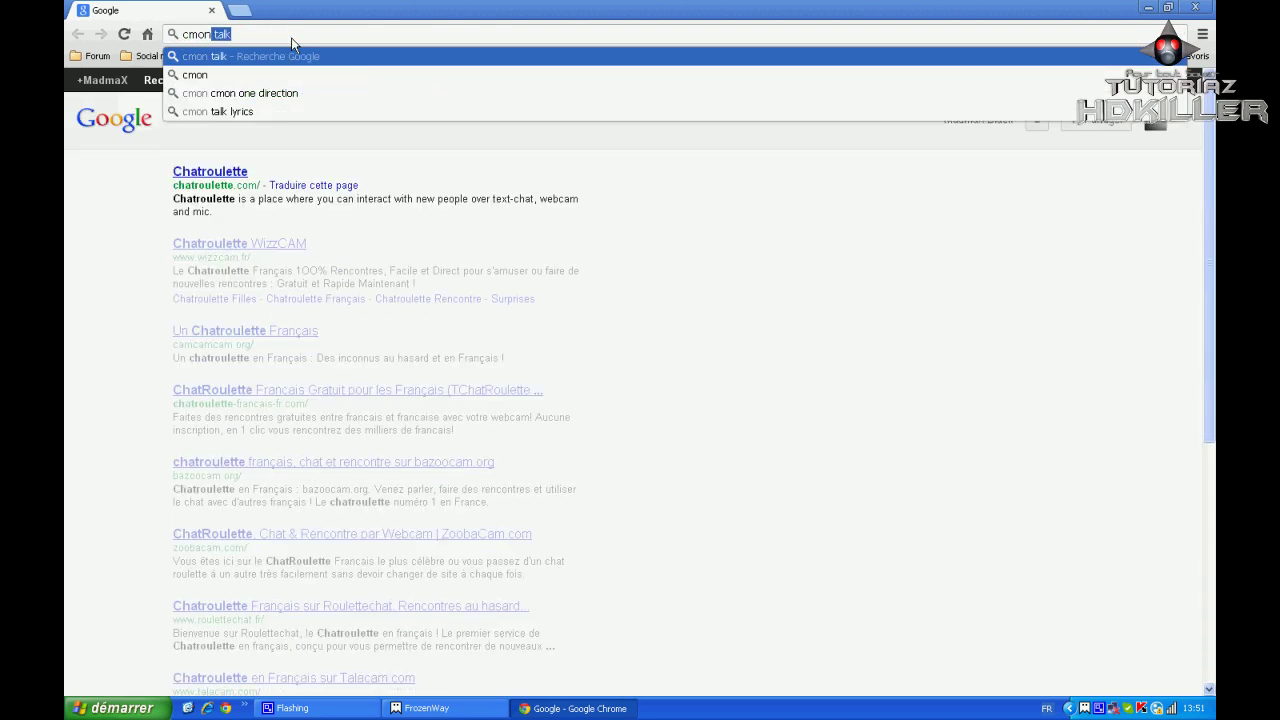
{"action": "type", "text": "ip"}
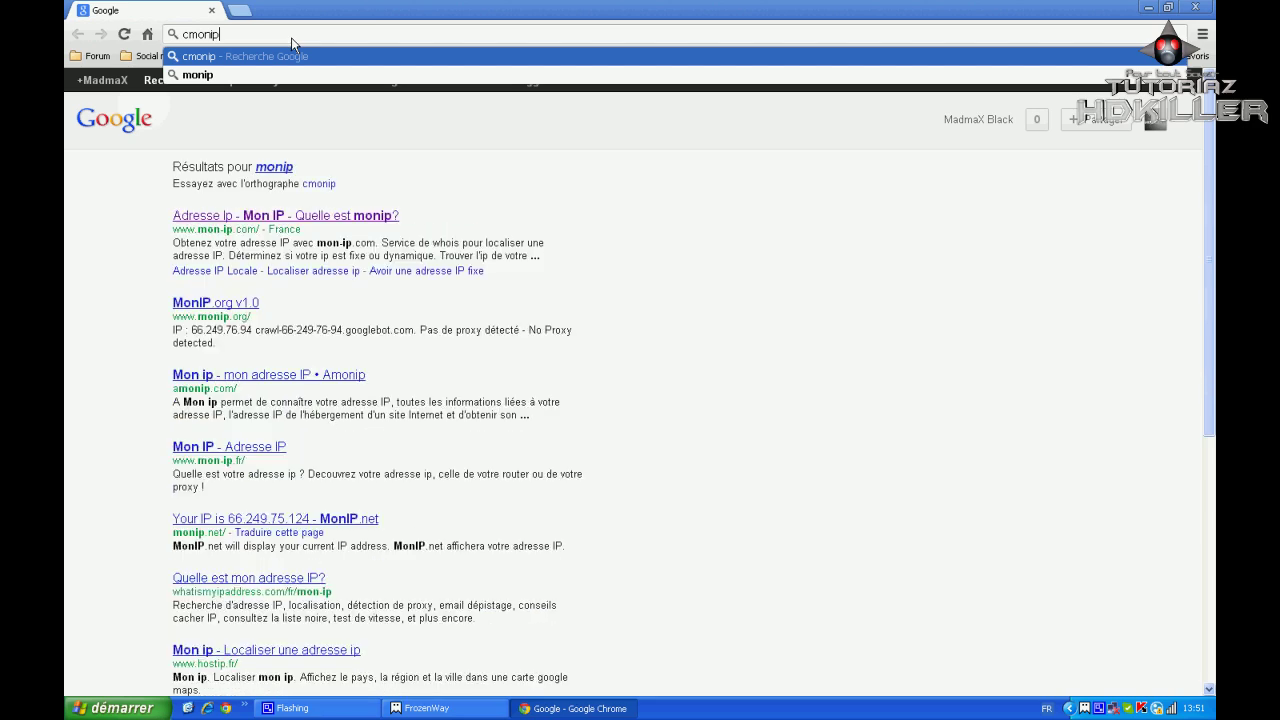
{"action": "key", "text": "BackSpace"}
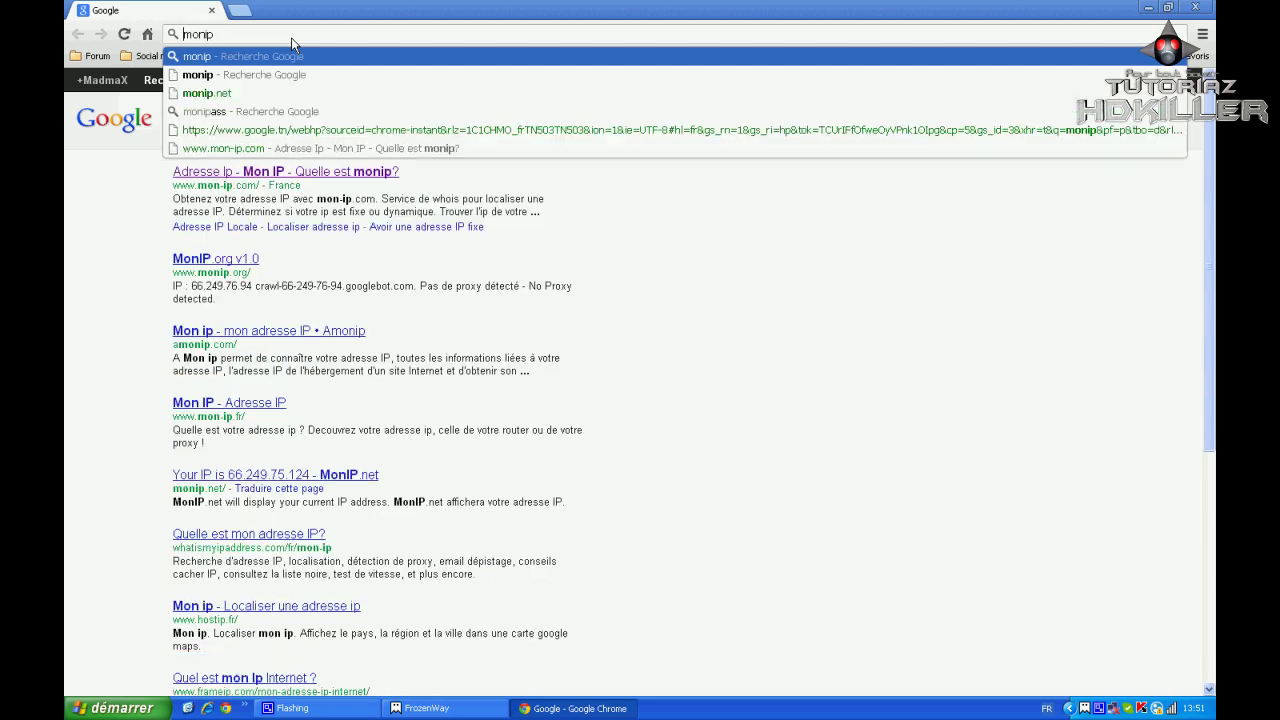
{"action": "key", "text": "Return"}
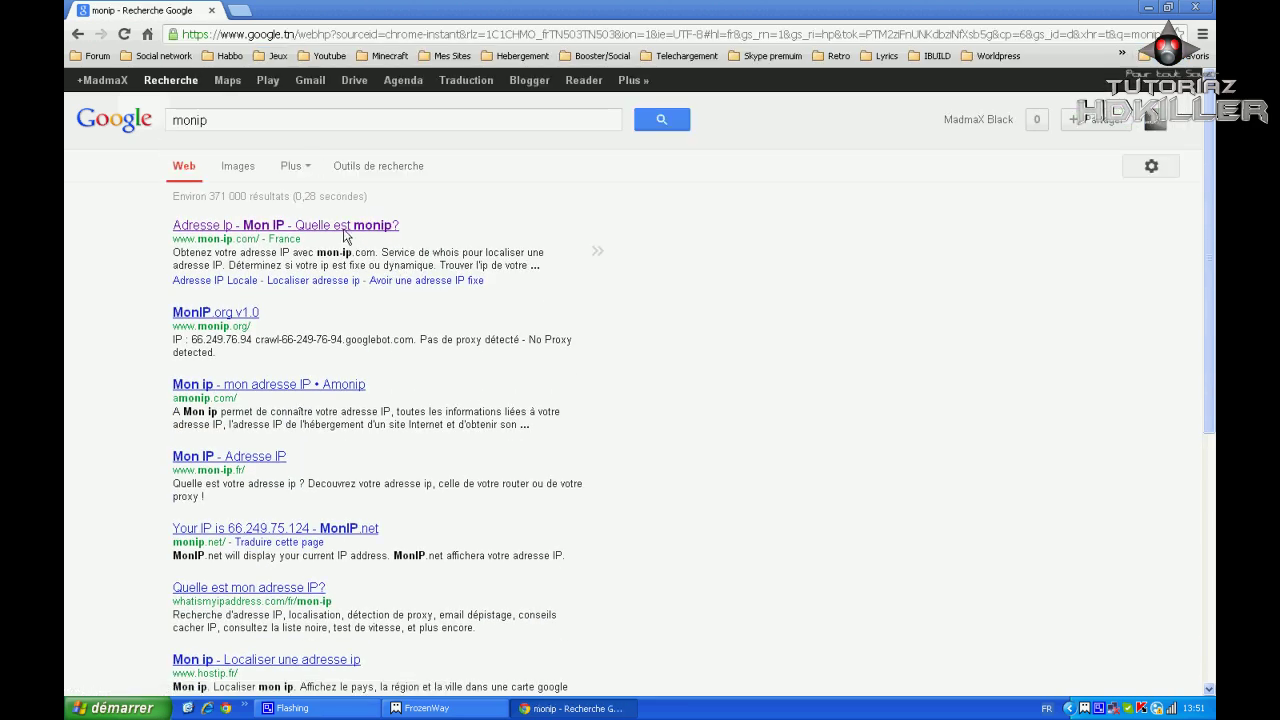
{"action": "left_click", "coordinate": [343, 231]}
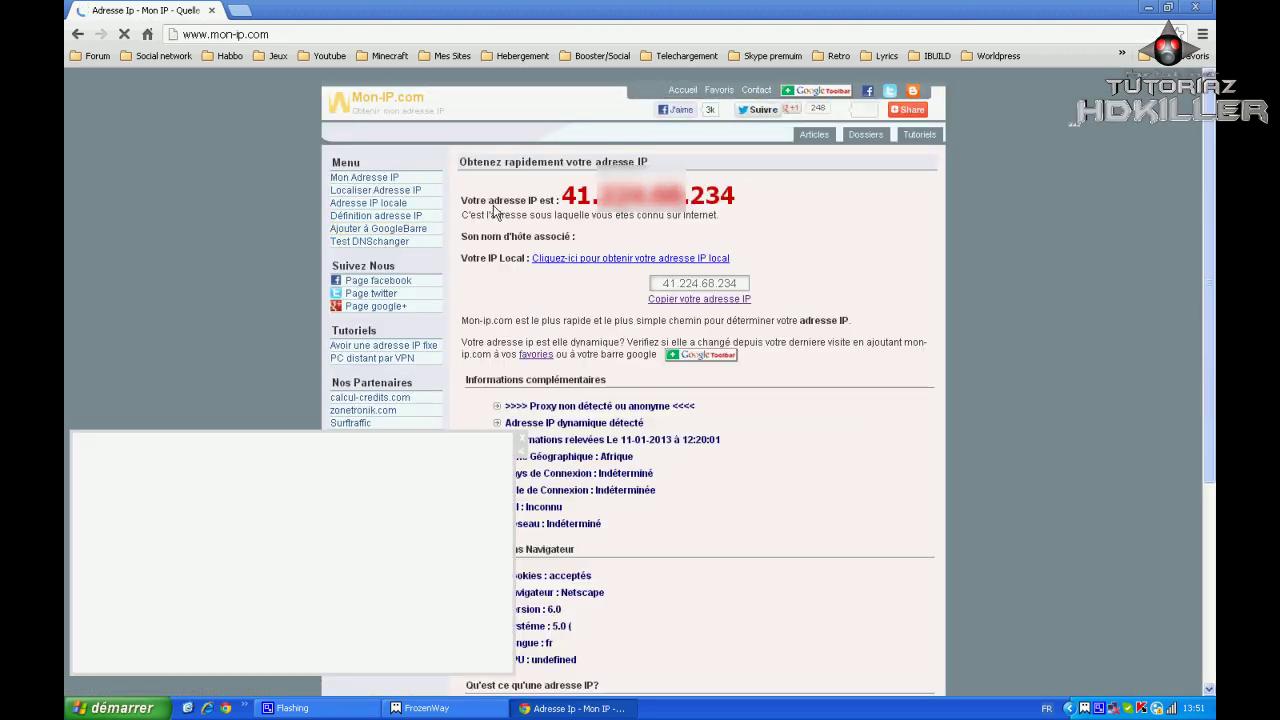
{"action": "left_click", "coordinate": [527, 440]}
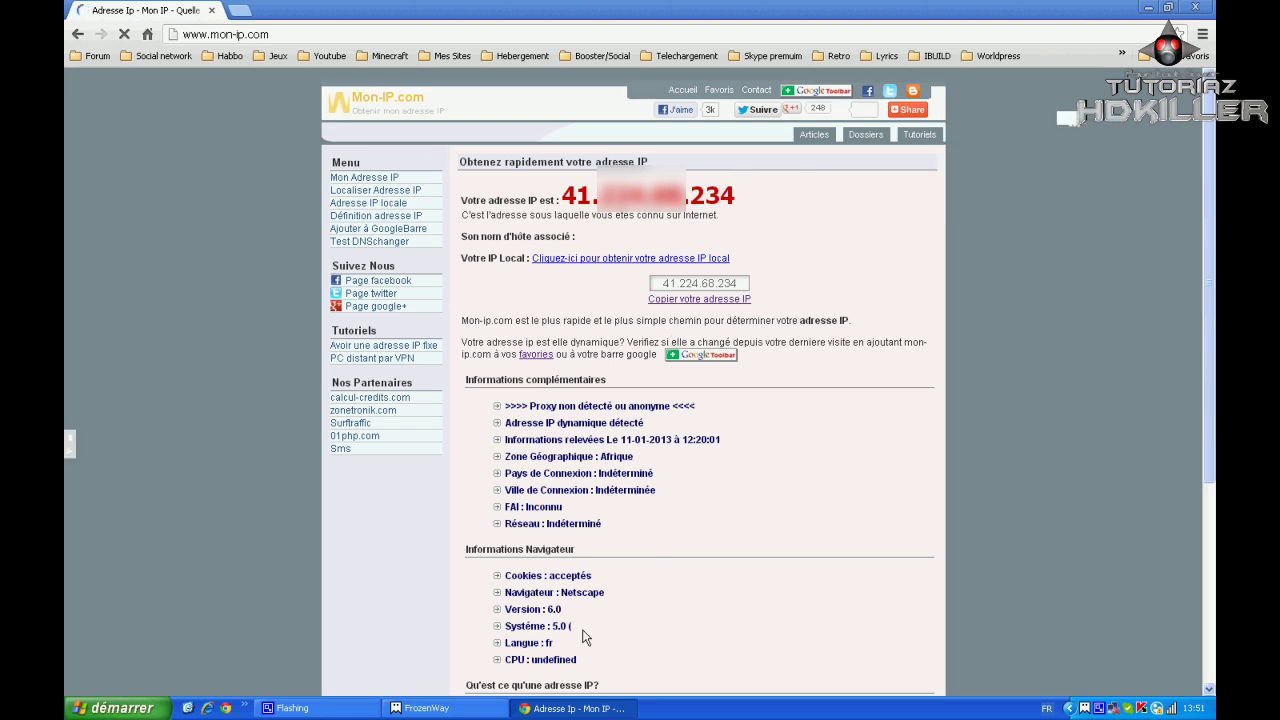
Switch to FrozenWay, connect to the "Le plus rapide" server using OpenVPN, and minimize its window.
{"action": "left_click", "coordinate": [470, 705]}
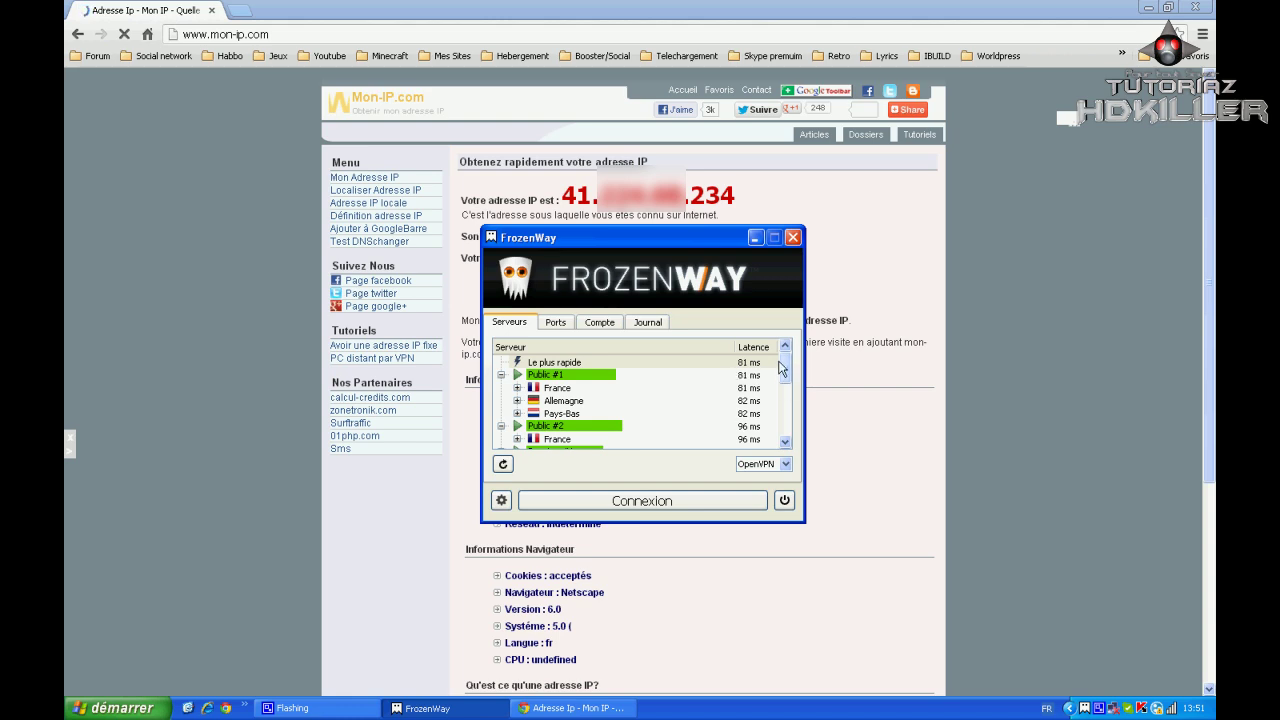
{"action": "left_click_drag", "start_coordinate": [711, 238], "coordinate": [811, 237]}
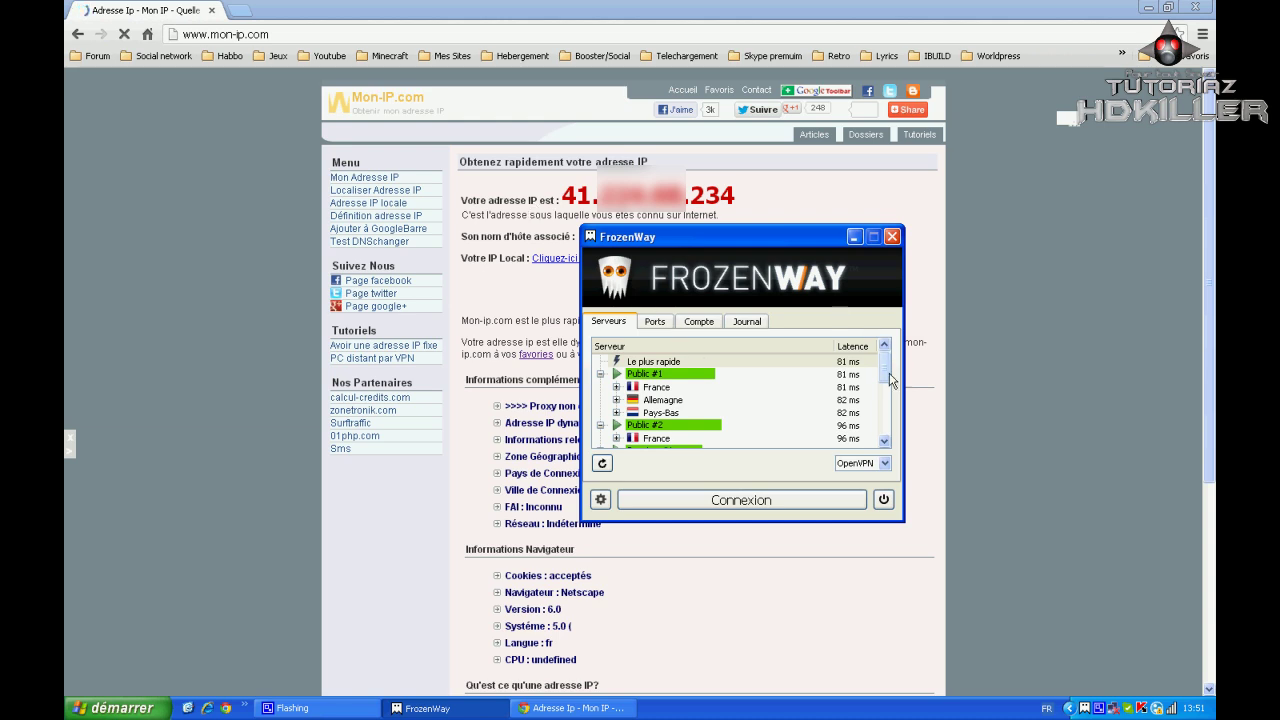
{"action": "left_click_drag", "start_coordinate": [886, 372], "coordinate": [647, 388]}
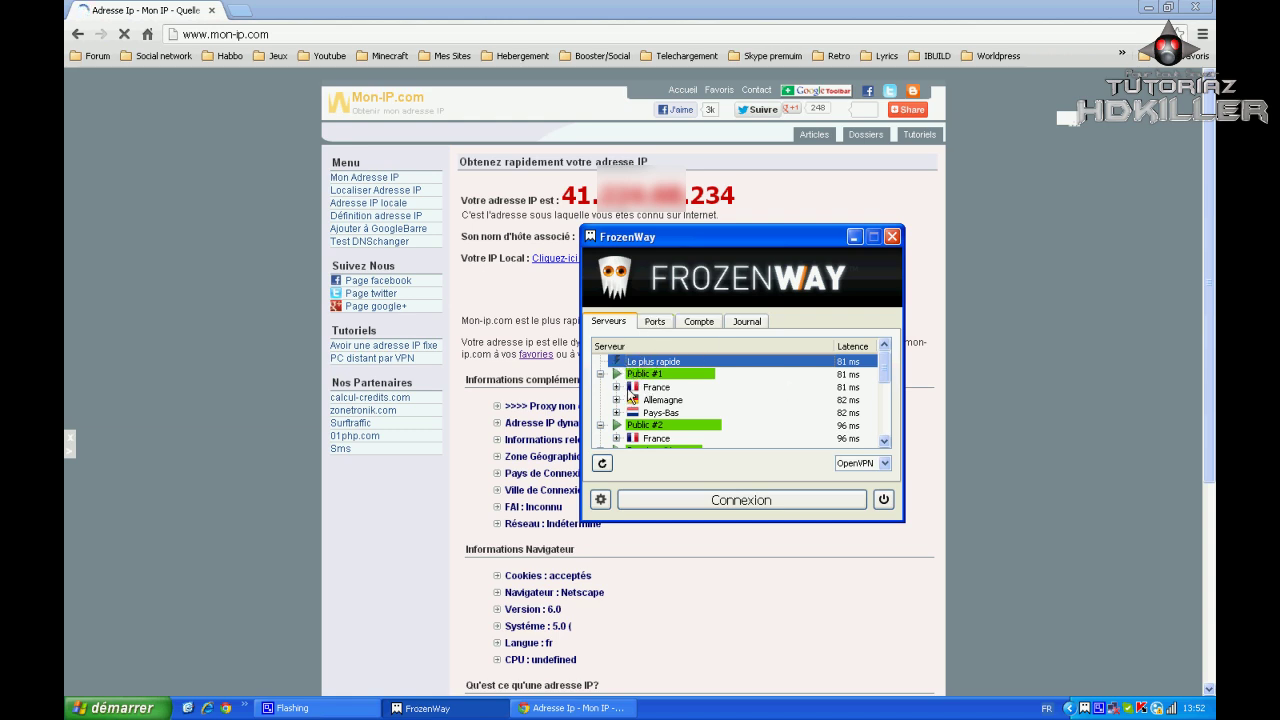
{"action": "left_click", "coordinate": [616, 387]}
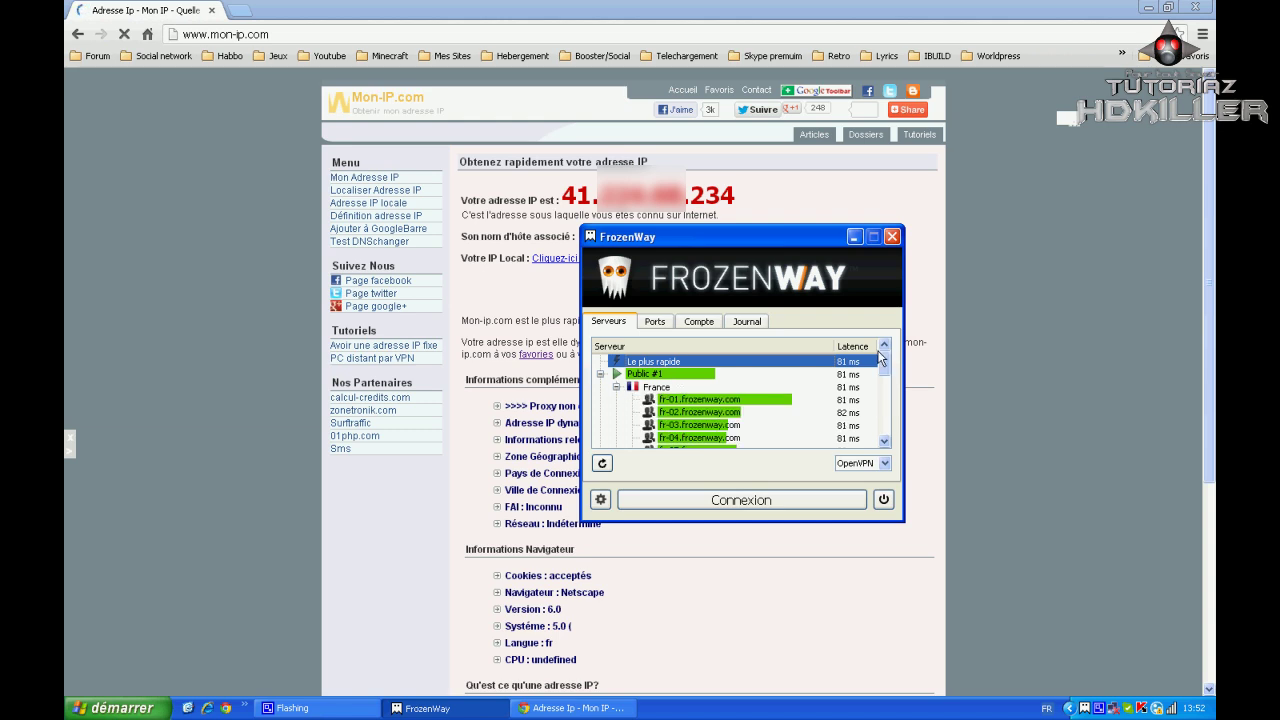
{"action": "left_click", "coordinate": [710, 500]}
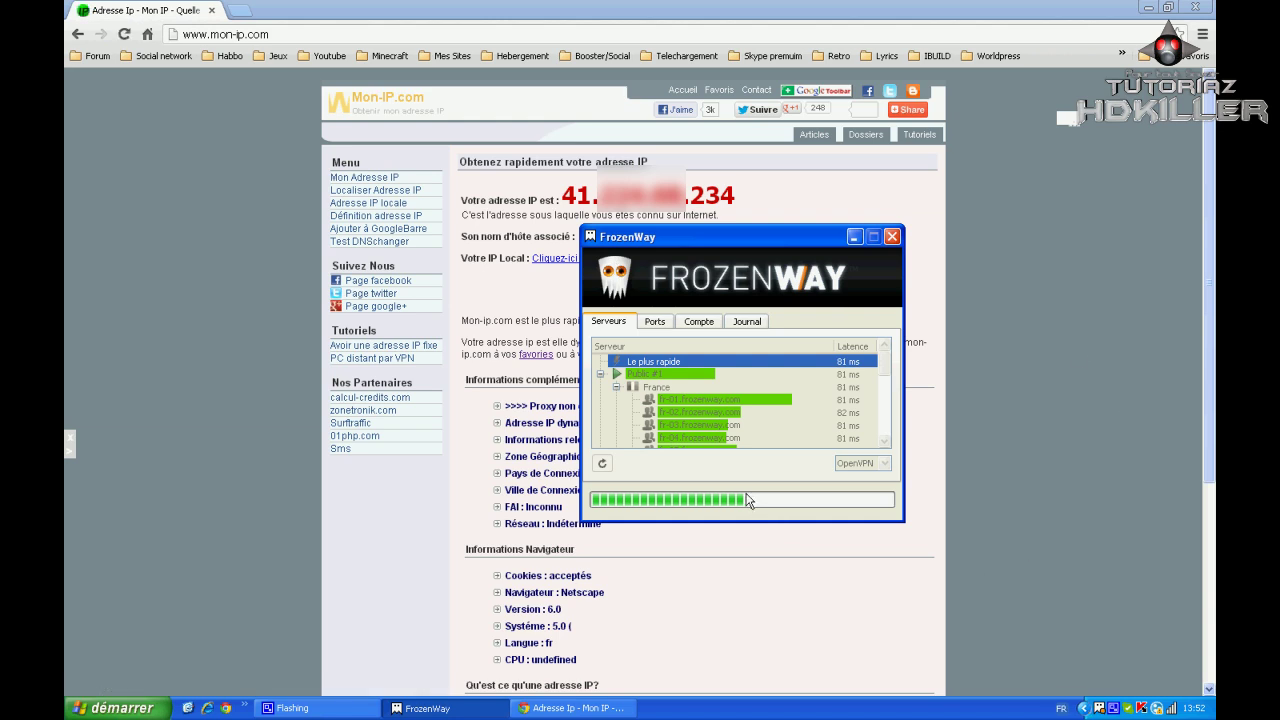
{"action": "left_click", "coordinate": [854, 237]}
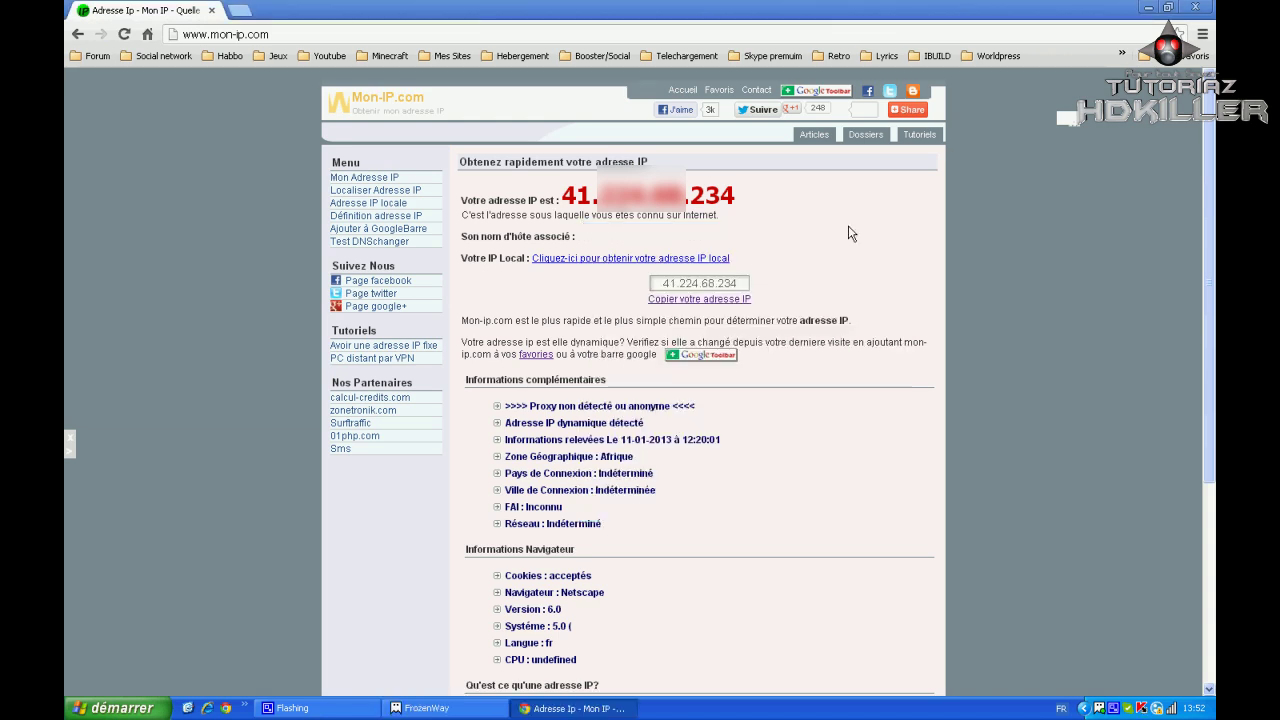
Reload the Mon-IP.com page and check the public IP address with the VPN connected.
{"action": "left_click", "coordinate": [124, 36]}
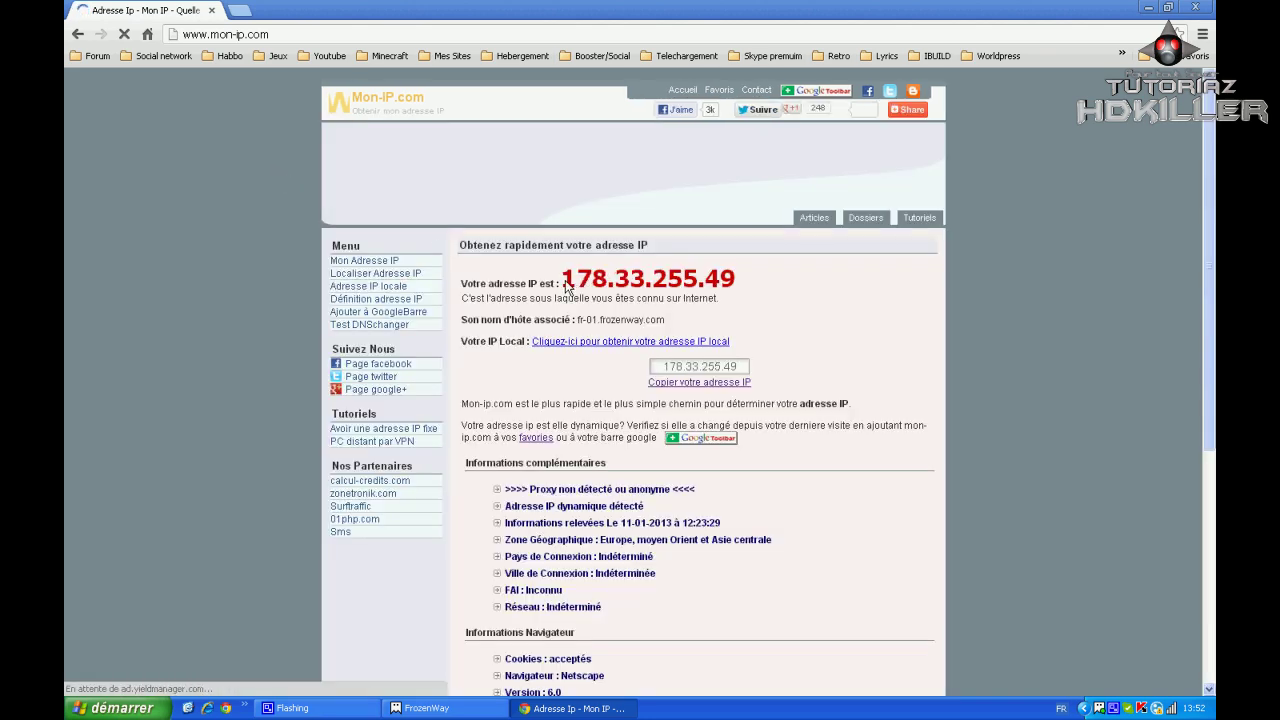
{"action": "left_click_drag", "start_coordinate": [563, 281], "coordinate": [609, 288]}
{"action": "left_click", "coordinate": [754, 273]}
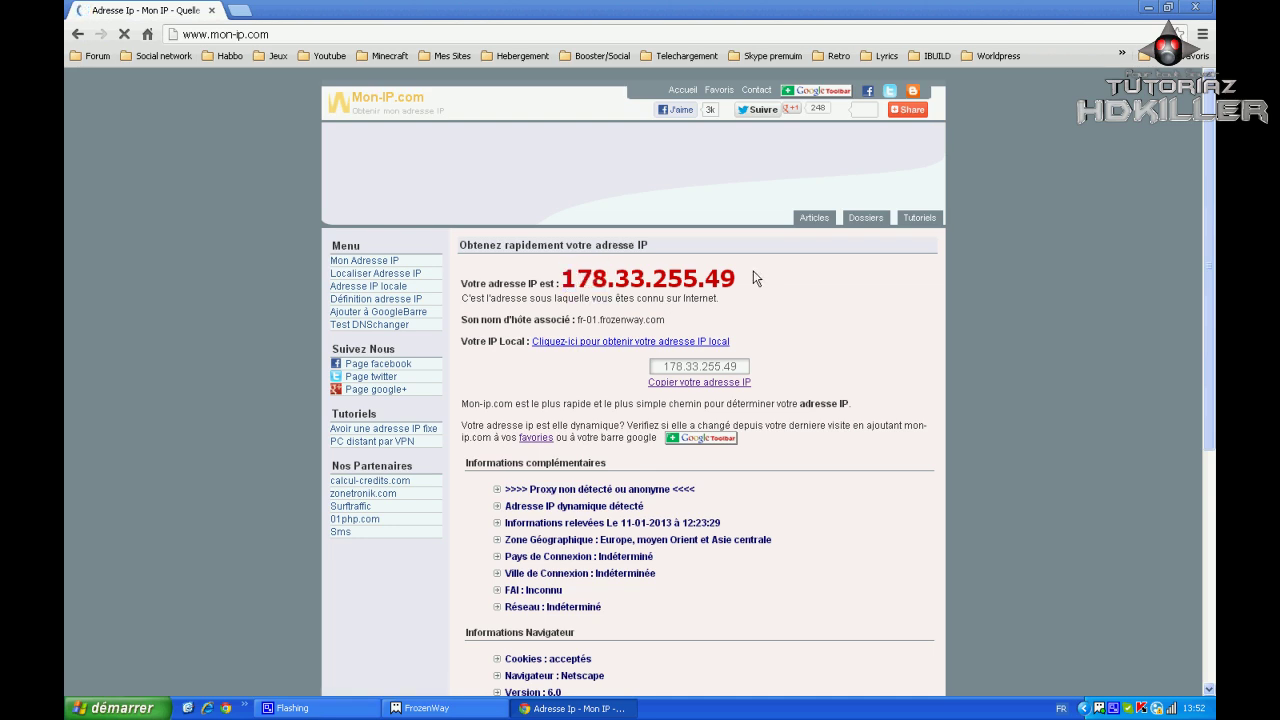
Review the FrozenWay server list while connected, and return to the IP address shown on Mon-IP.com.
{"action": "left_click_drag", "start_coordinate": [755, 279], "coordinate": [487, 286]}
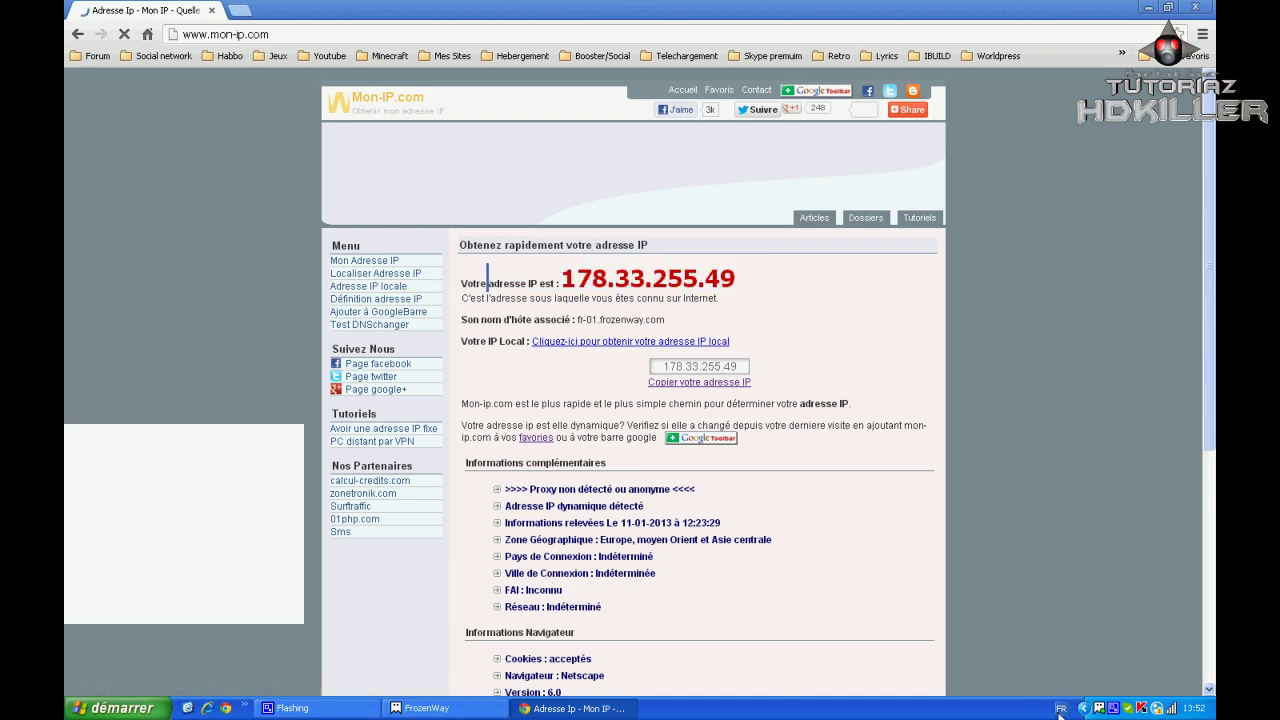
{"action": "left_click", "coordinate": [1108, 710]}
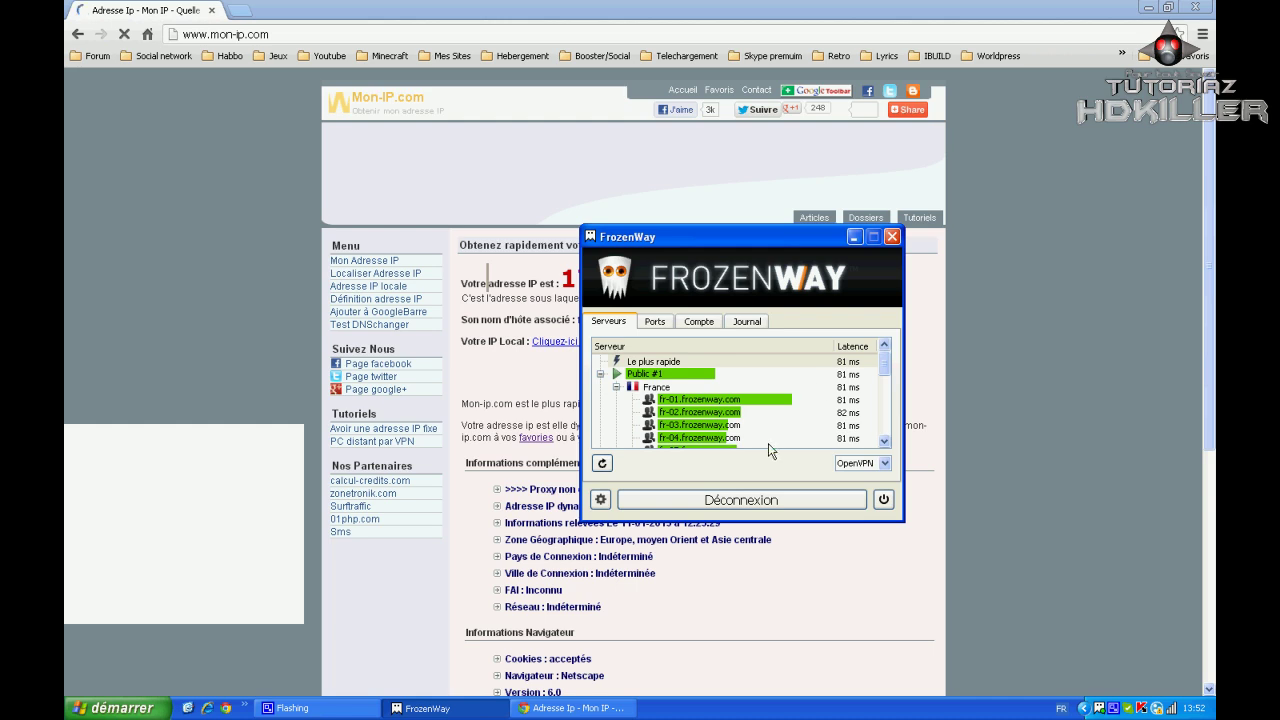
{"action": "left_click", "coordinate": [321, 448]}
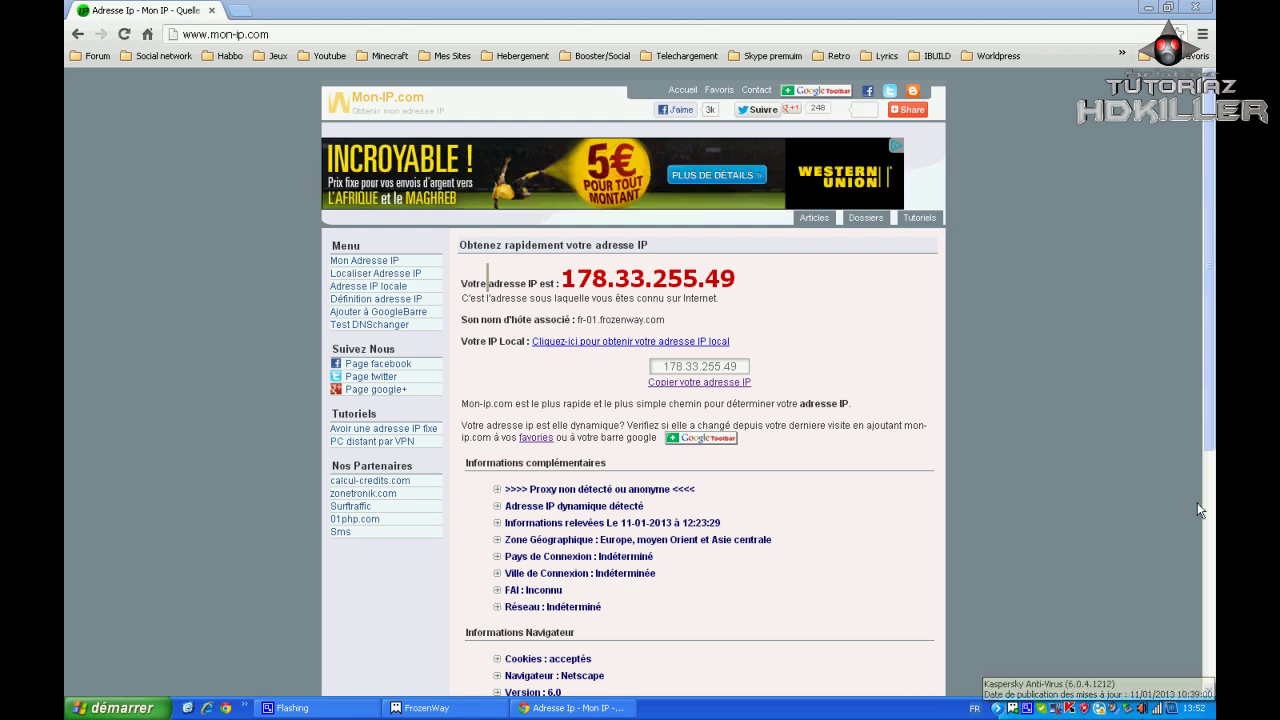
{"action": "left_click_drag", "start_coordinate": [1209, 438], "coordinate": [1208, 354]}
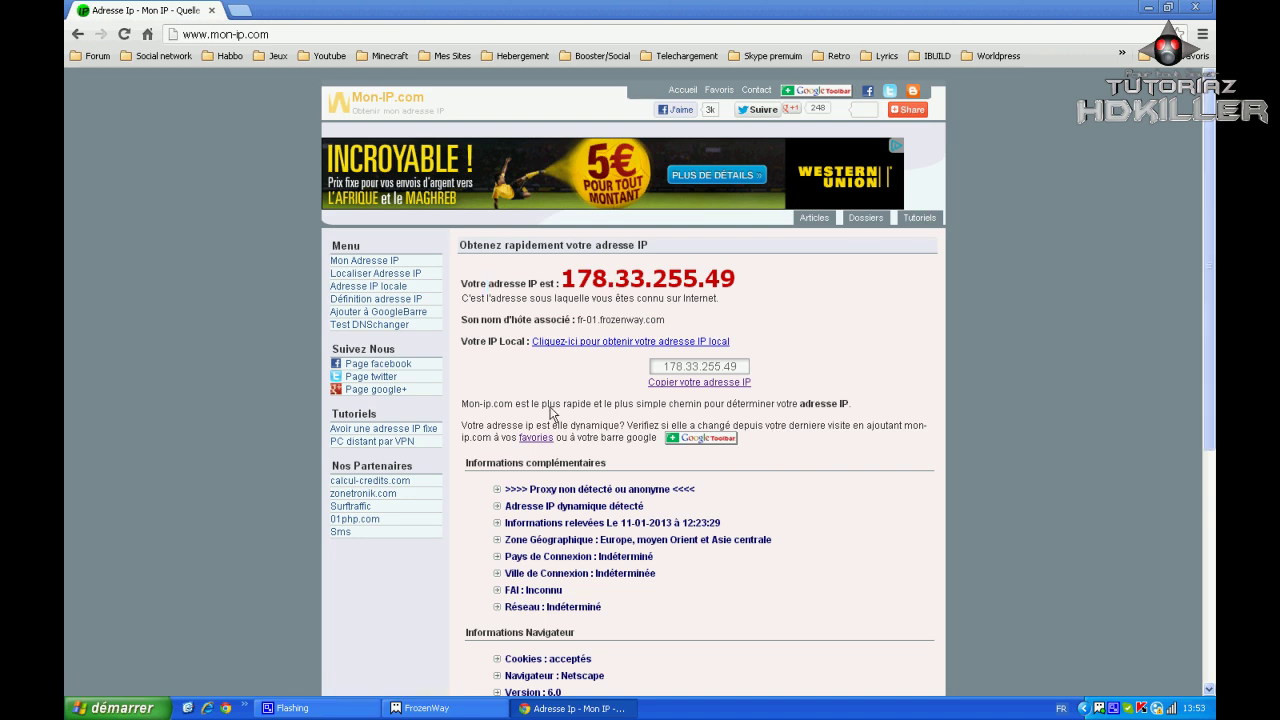
Quit FrozenWay completely despite the active VPN connection, and close the network connections window.
{"action": "left_click", "coordinate": [426, 708]}
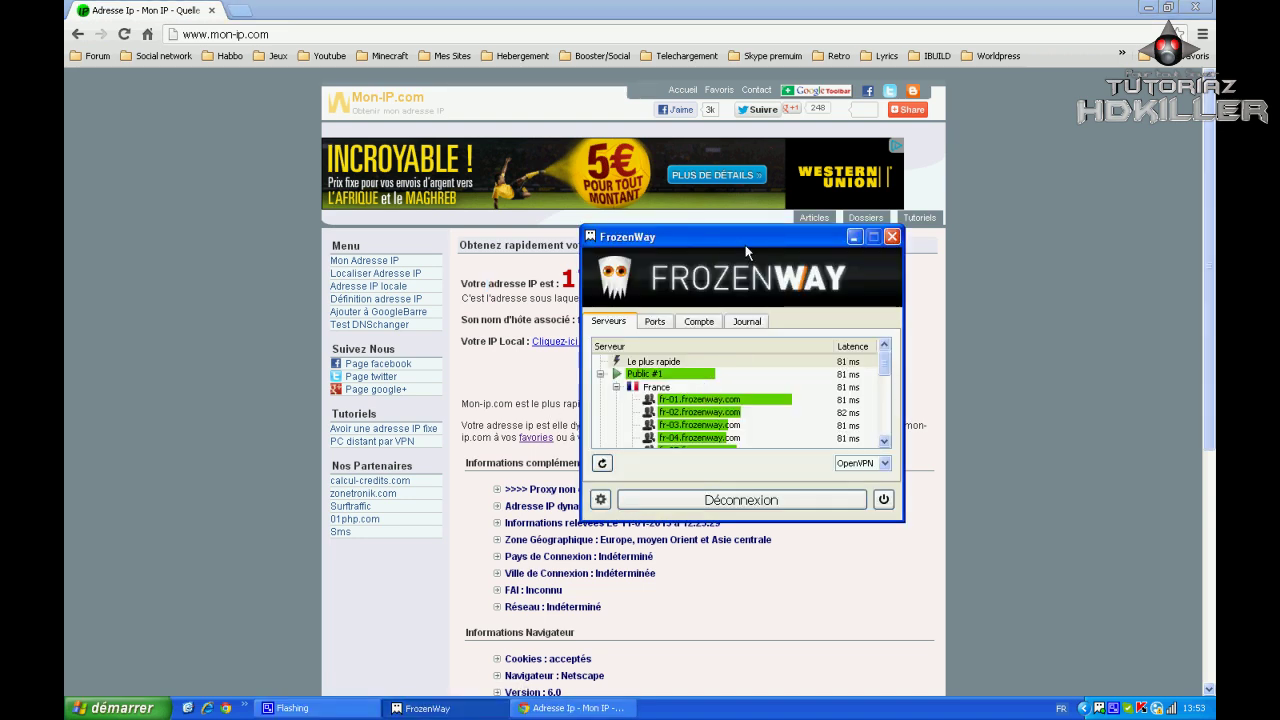
{"action": "left_click", "coordinate": [892, 237]}
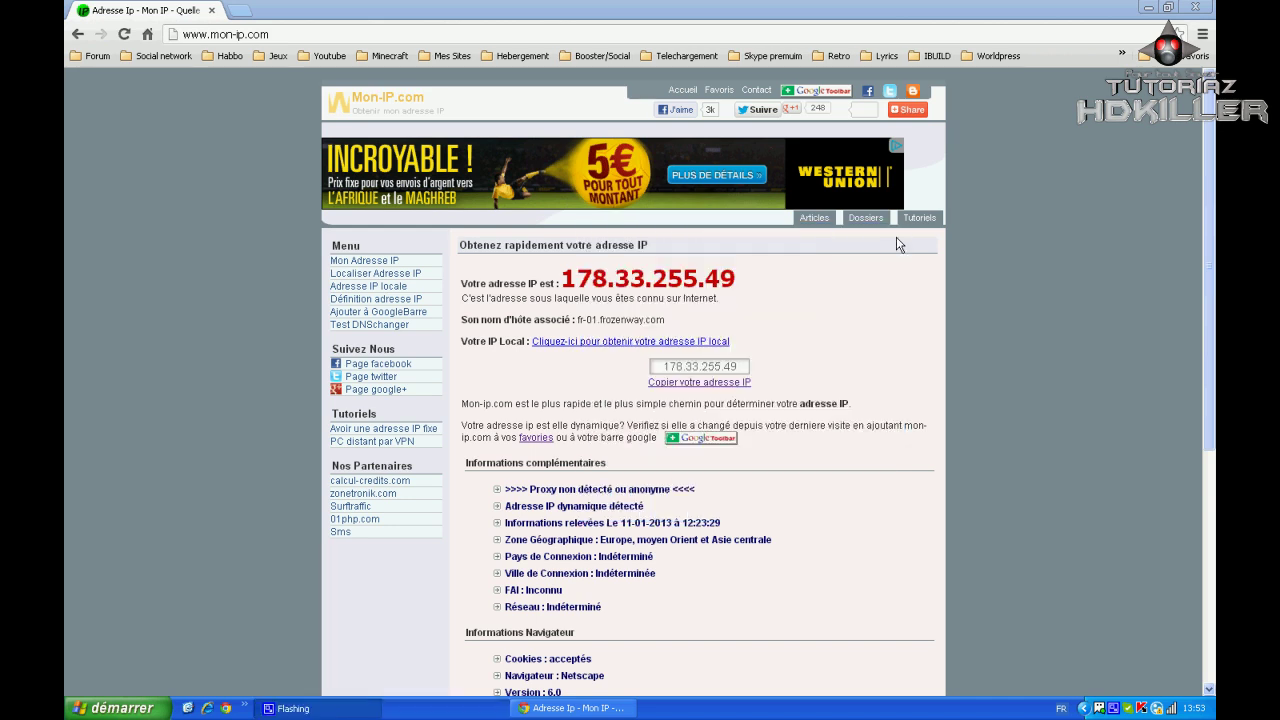
{"action": "right_click", "coordinate": [1112, 707]}
{"action": "left_click", "coordinate": [1130, 702]}
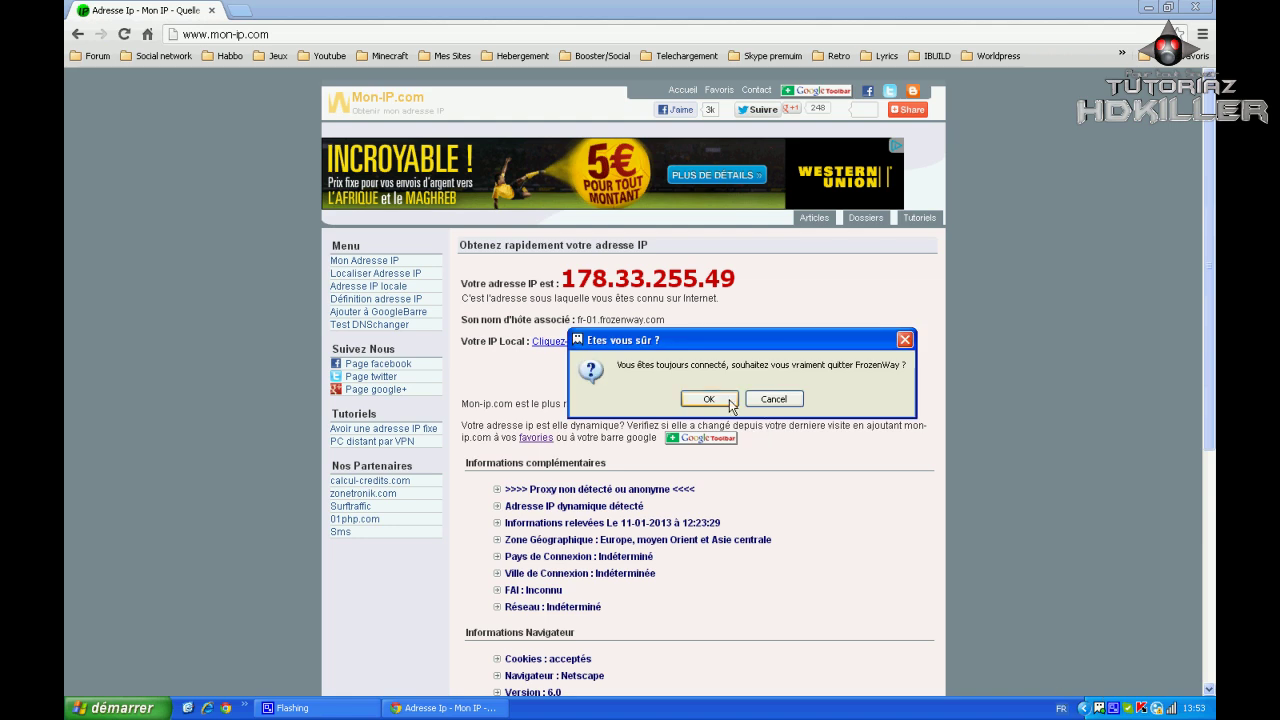
{"action": "left_click", "coordinate": [720, 403]}
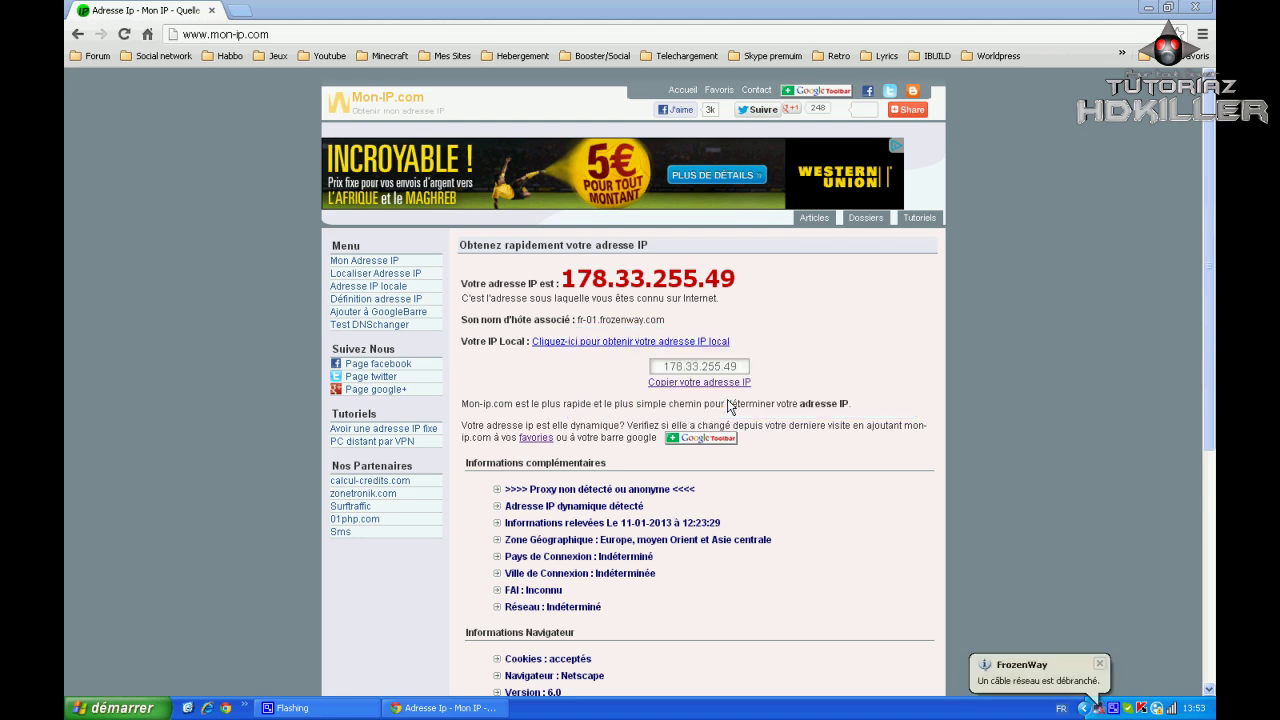
{"action": "left_click", "coordinate": [1100, 665]}
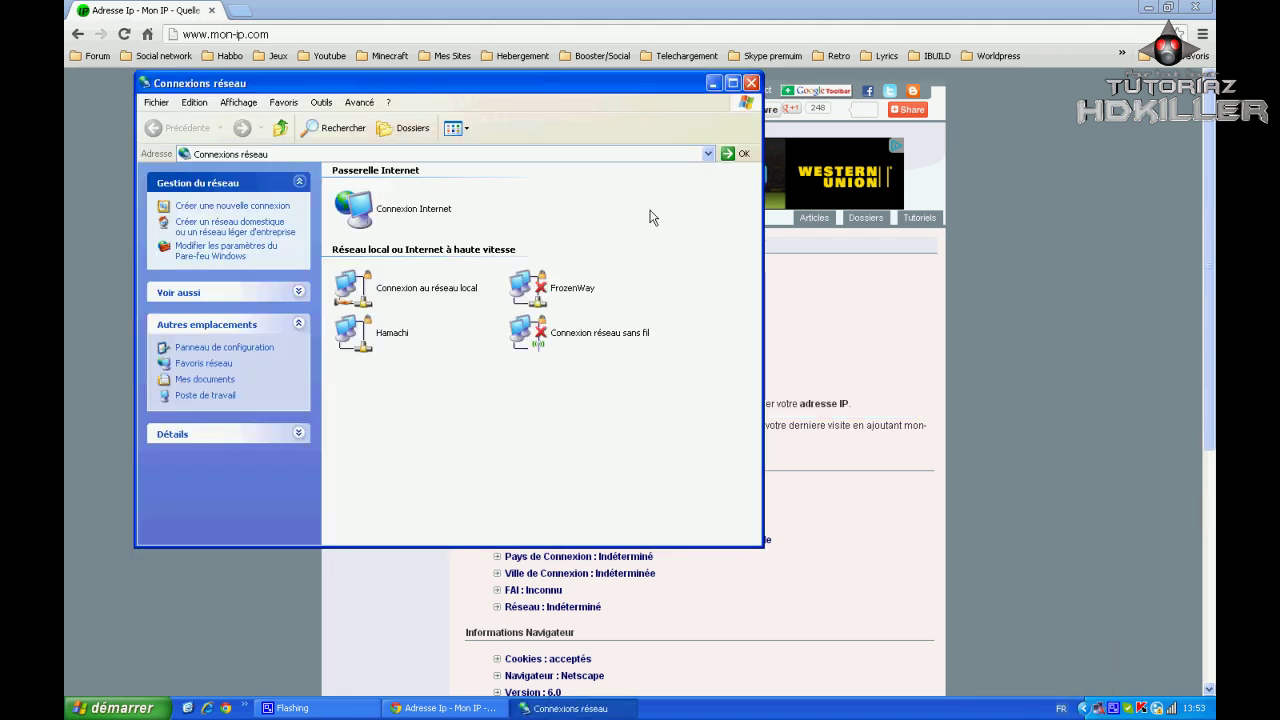
{"action": "left_click", "coordinate": [751, 82]}
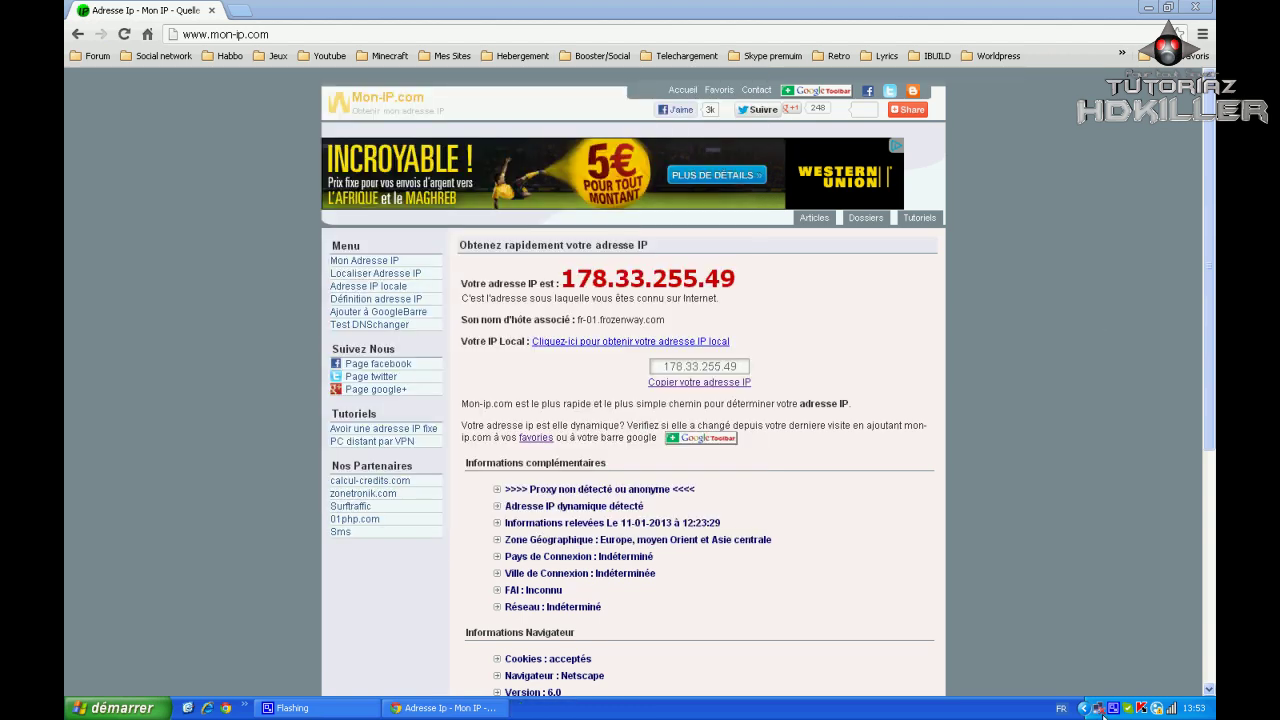
Reload the Mon-IP.com page and check the public IP address and connection details with the VPN off.
{"action": "mouse_move", "coordinate": [1212, 279]}
{"action": "left_mouse_down"}
{"action": "mouse_move", "coordinate": [1214, 473]}
{"action": "mouse_move", "coordinate": [1212, 301]}
{"action": "left_mouse_up"}
{"action": "left_click", "coordinate": [124, 34]}
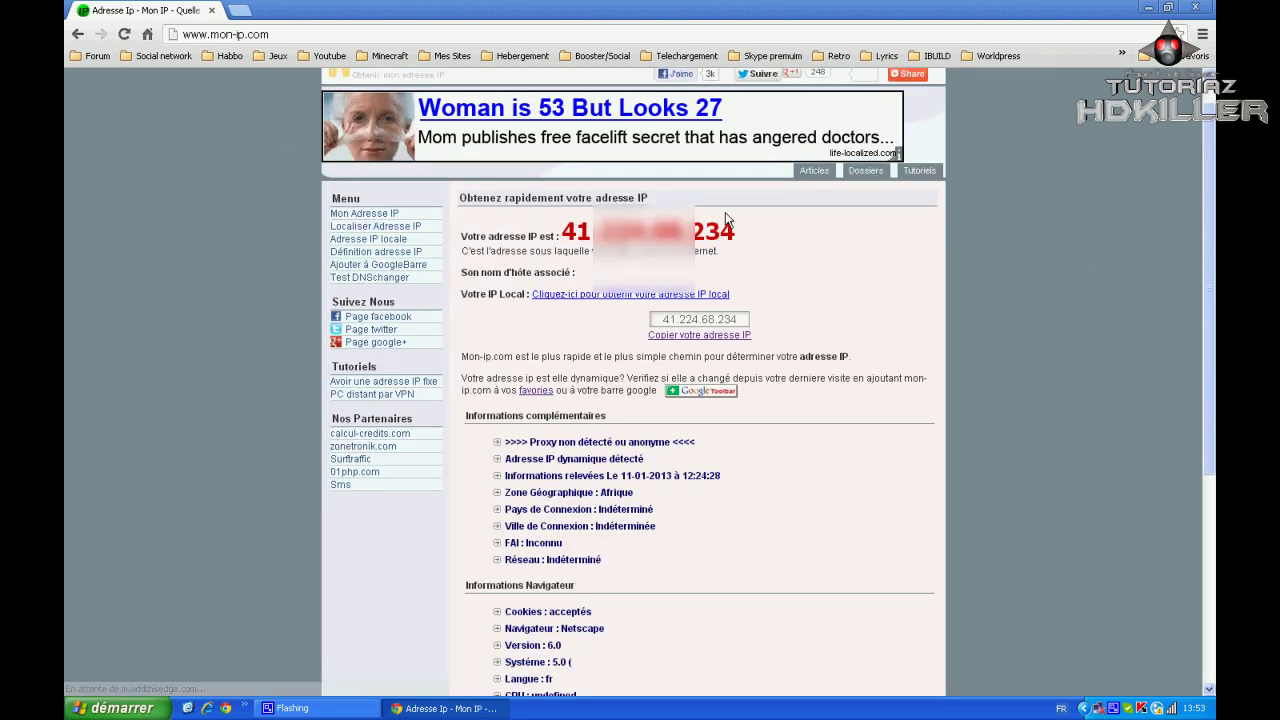
{"action": "scroll", "coordinate": [1022, 270], "scroll_direction": "up", "scroll_amount": 1}
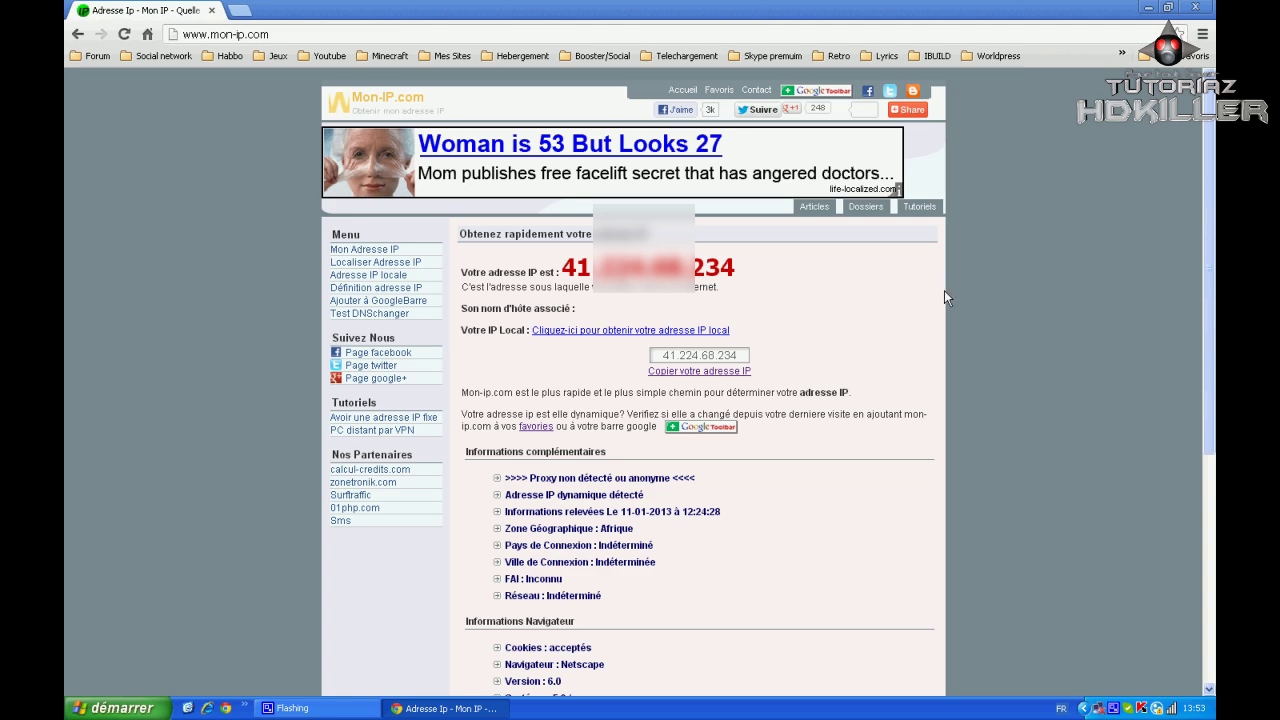
{"action": "left_click_drag", "start_coordinate": [1208, 410], "coordinate": [1188, 453]}
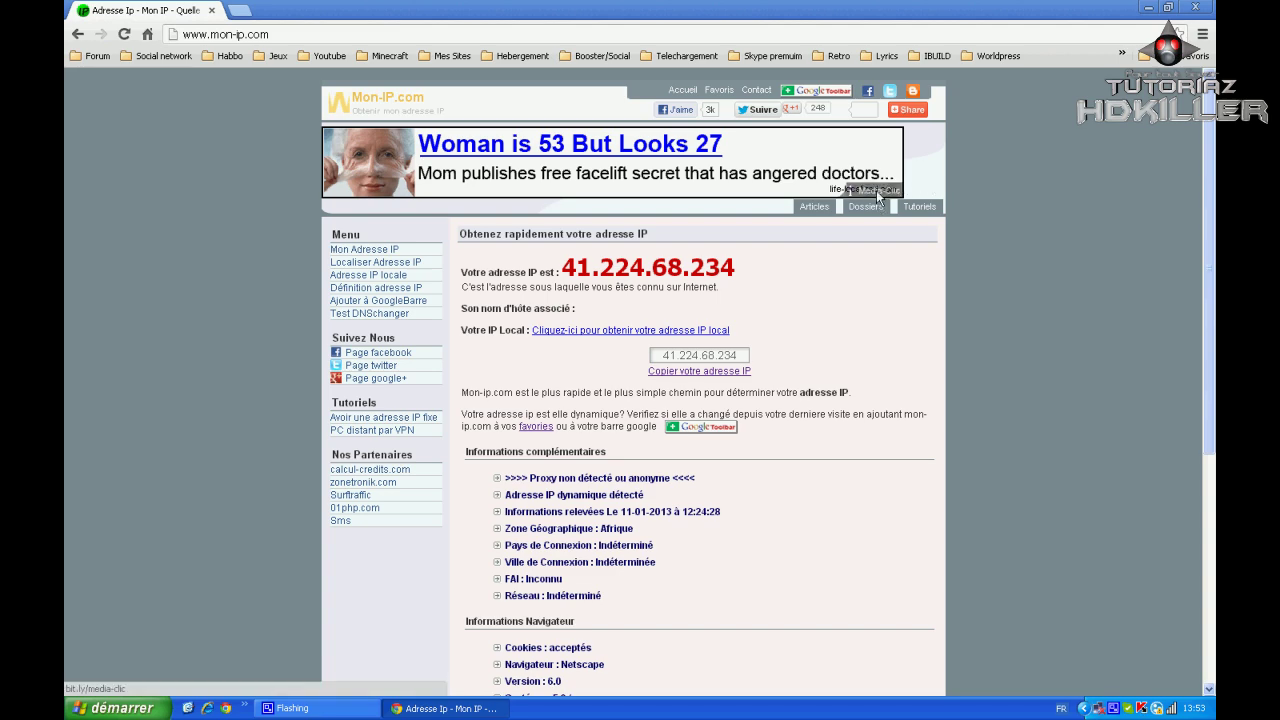
{"action": "left_click_drag", "start_coordinate": [1210, 236], "coordinate": [1214, 463]}
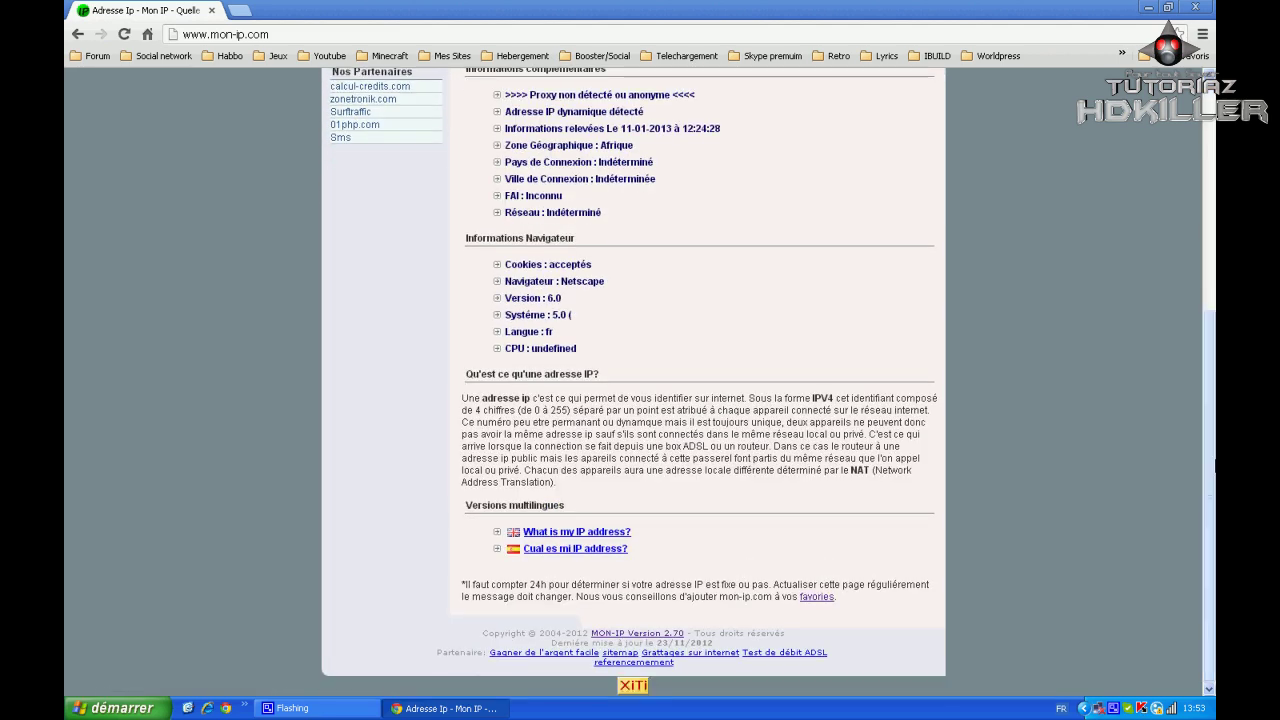